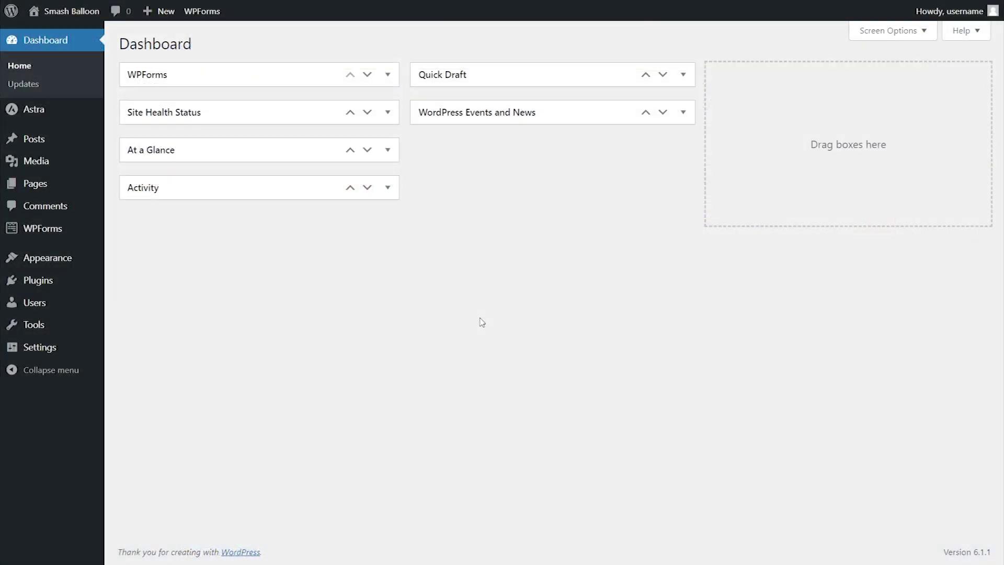
Upload the plugin file Reviews-Feed-Pro-1.0.1.zip, install it and activate it on the site.
{"action": "mouse_move", "coordinate": [83, 284]}
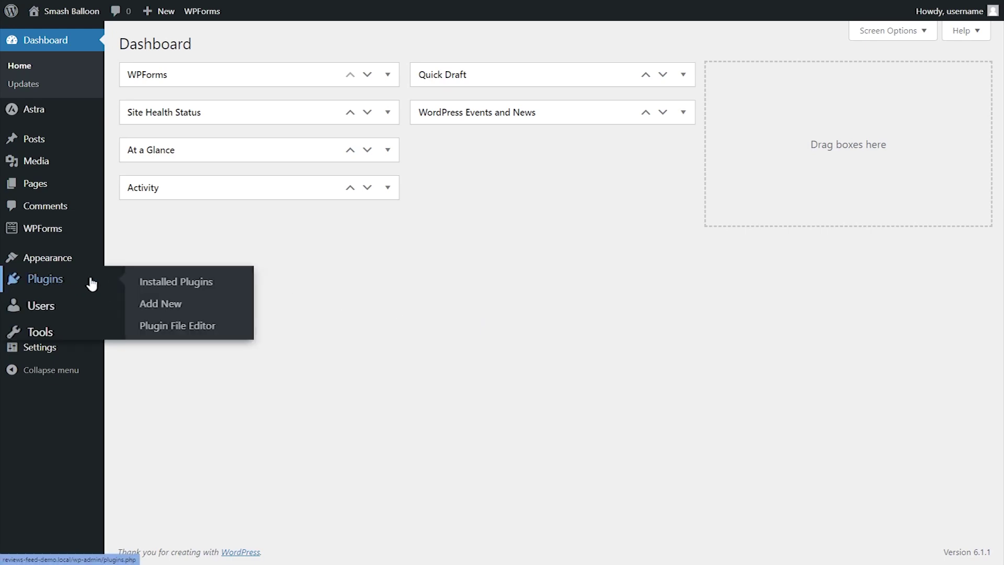
{"action": "left_click", "coordinate": [137, 306]}
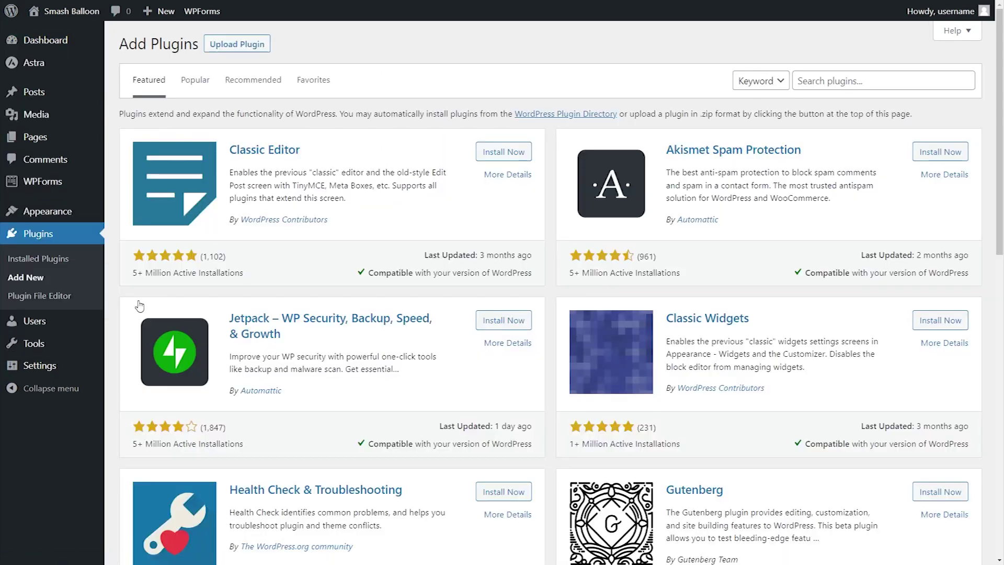
{"action": "left_click", "coordinate": [226, 46]}
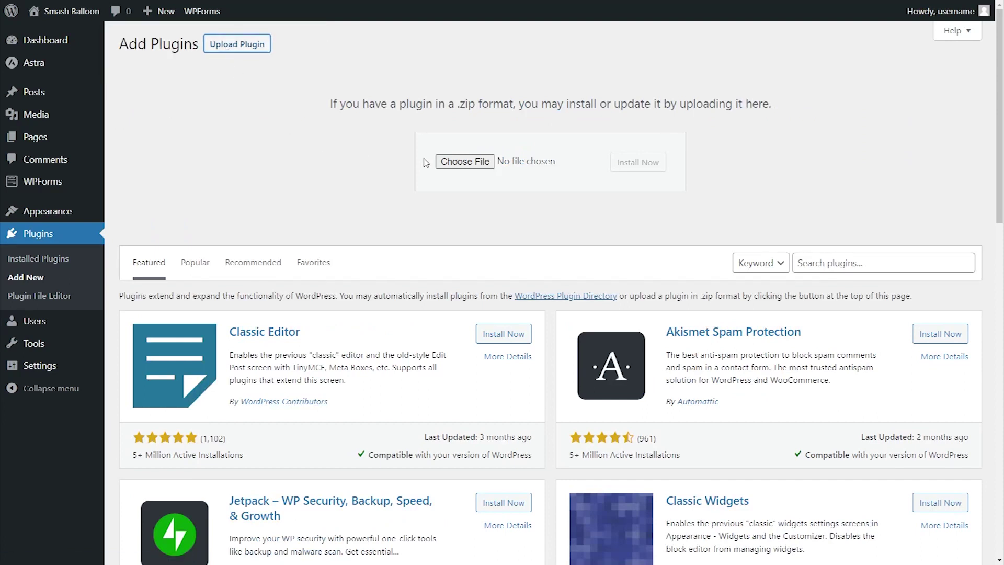
{"action": "left_click", "coordinate": [464, 162]}
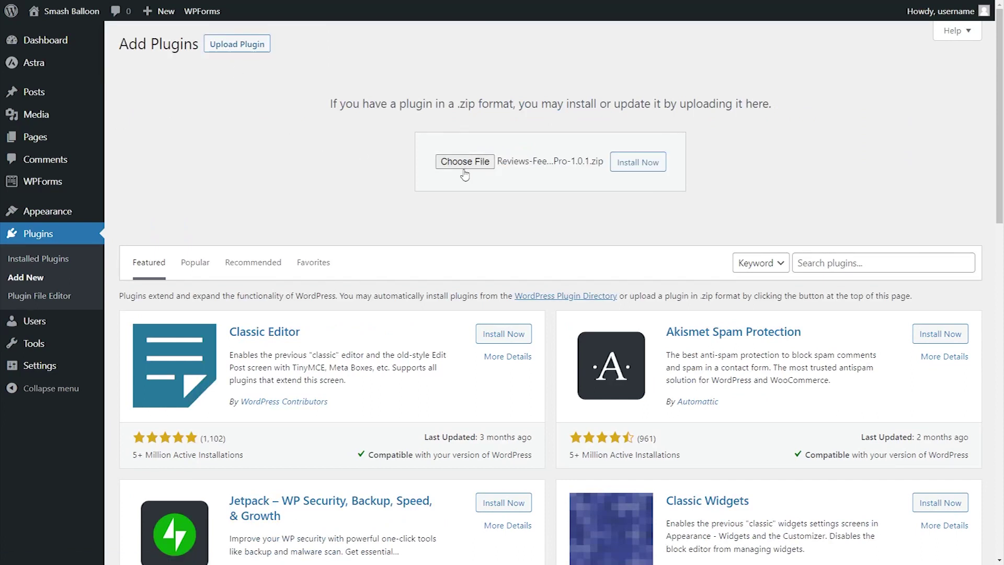
{"action": "left_click", "coordinate": [639, 163]}
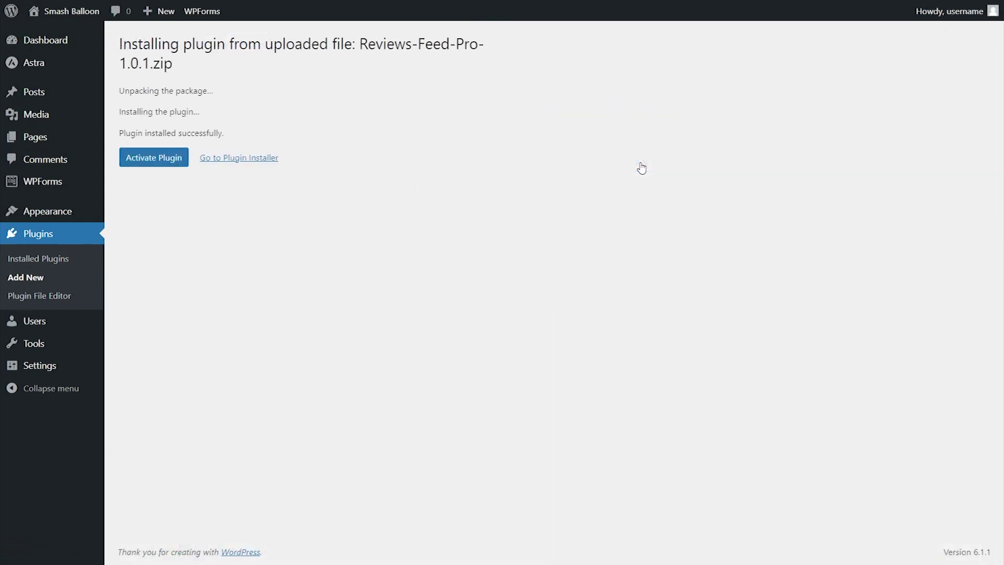
{"action": "left_click", "coordinate": [175, 163]}
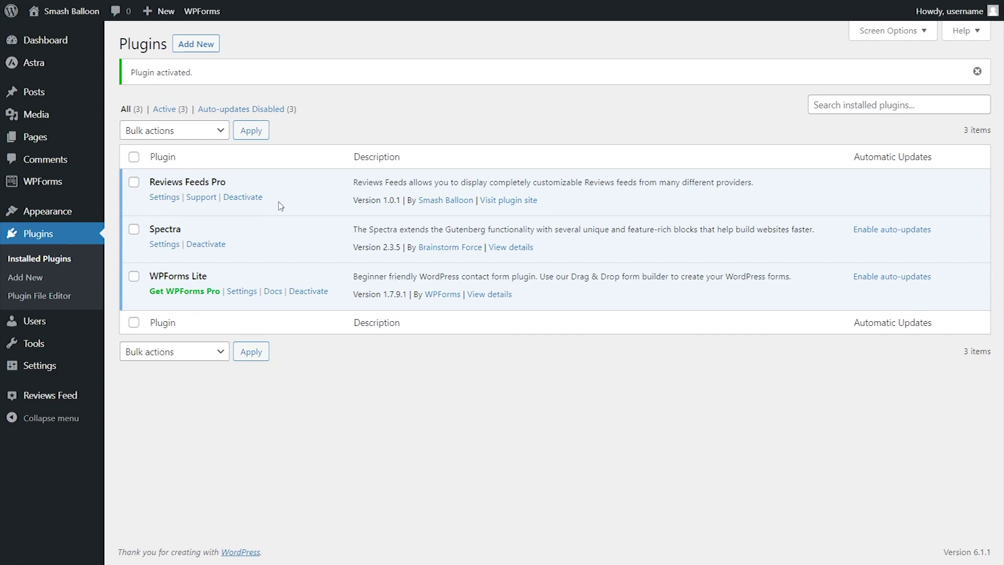
Enter the license key for Reviews Feed Pro and activate the license.
{"action": "left_click", "coordinate": [39, 398]}
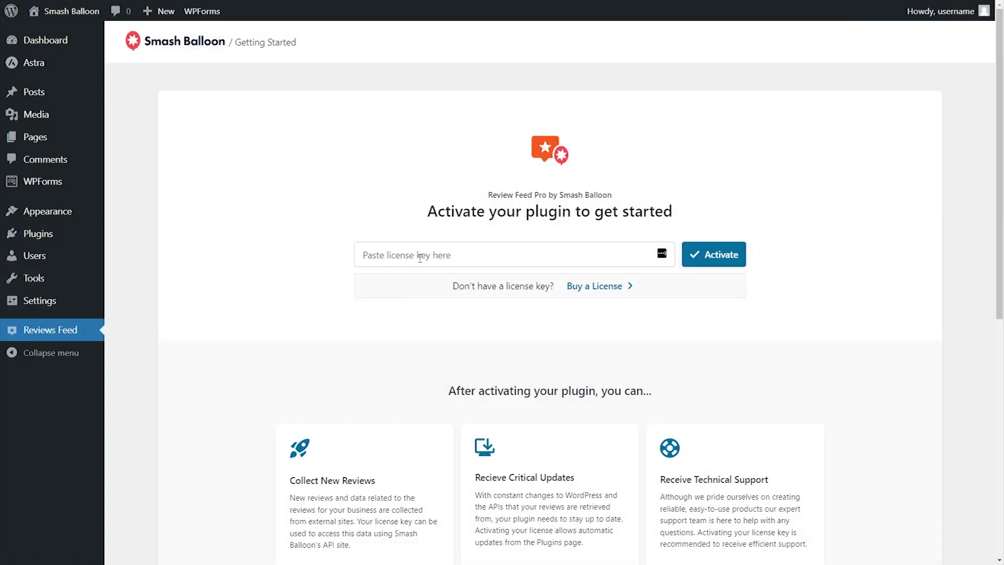
{"action": "left_click", "coordinate": [437, 256]}
{"action": "key", "text": "ctrl+v"}
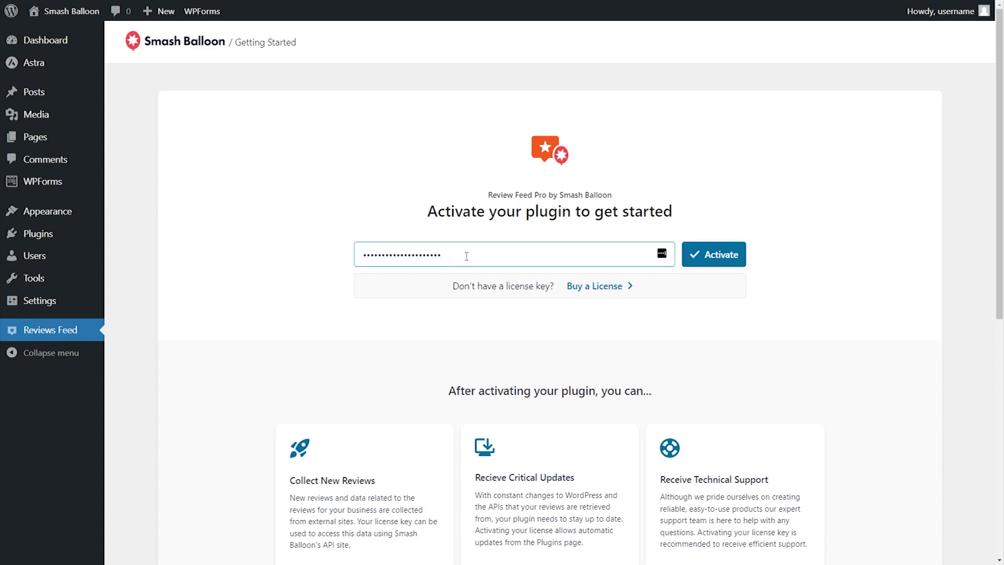
{"action": "left_click", "coordinate": [710, 256]}
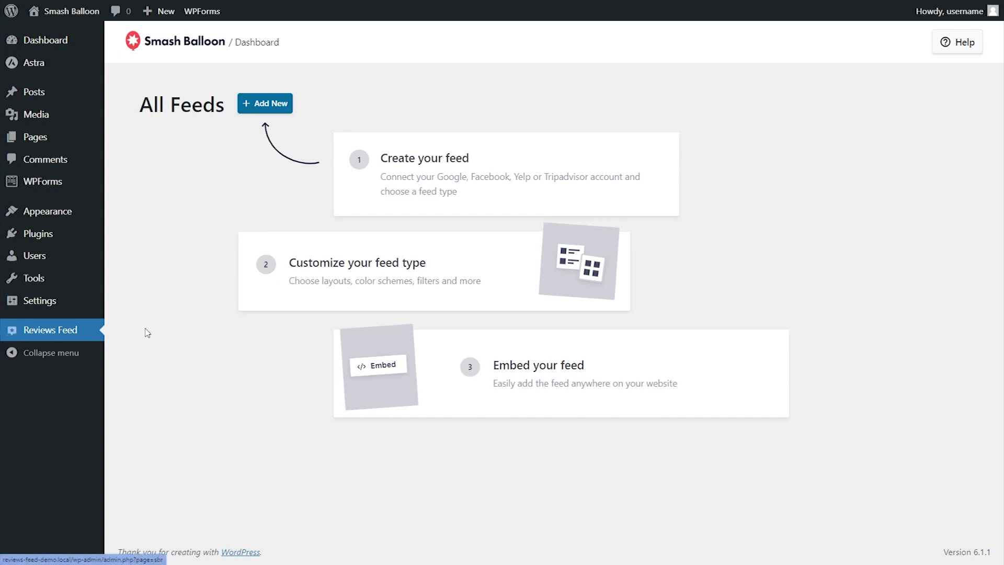
Start a new review feed with Google as the source type and enter the Google API key.
{"action": "left_click", "coordinate": [263, 108]}
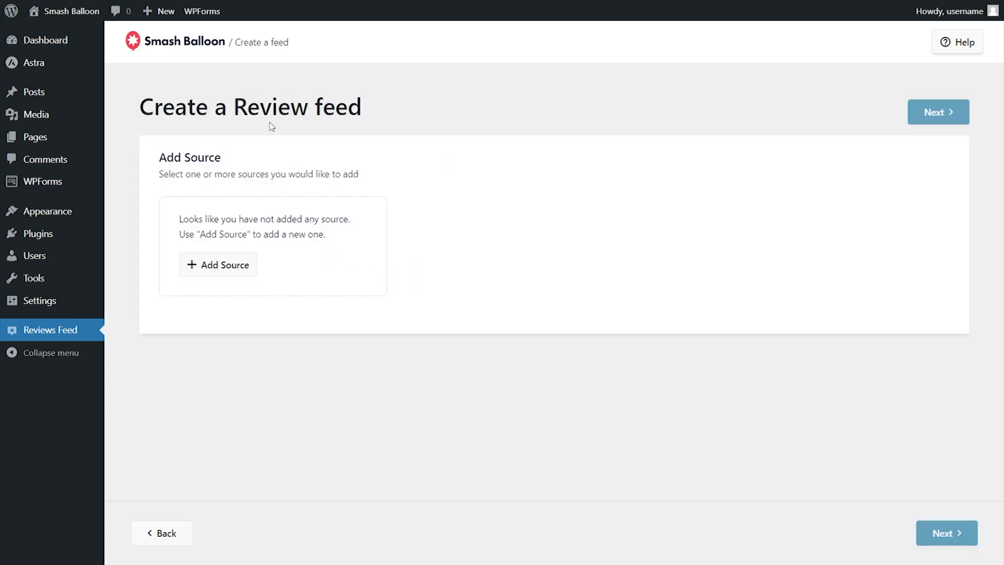
{"action": "left_click", "coordinate": [225, 265]}
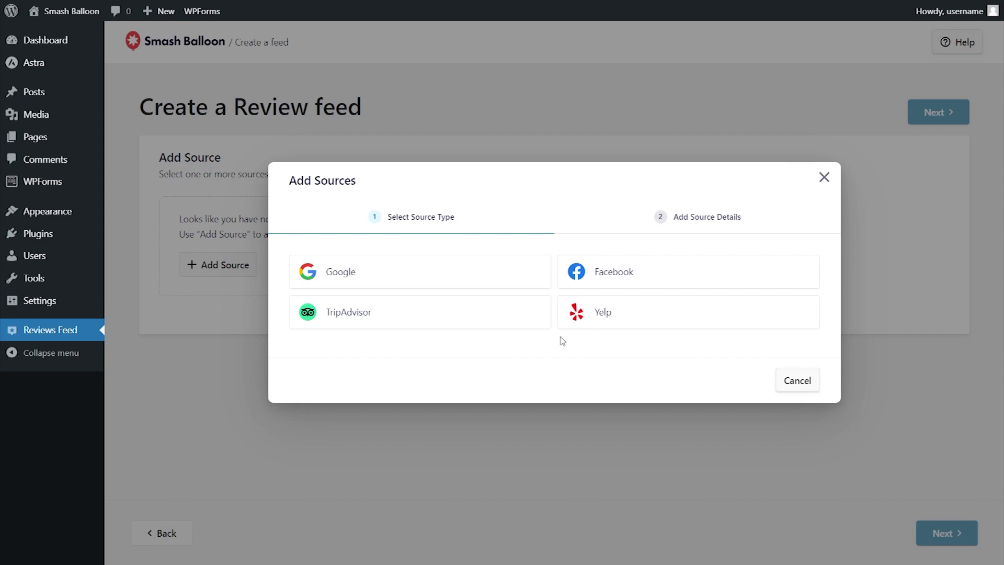
{"action": "left_click", "coordinate": [445, 278]}
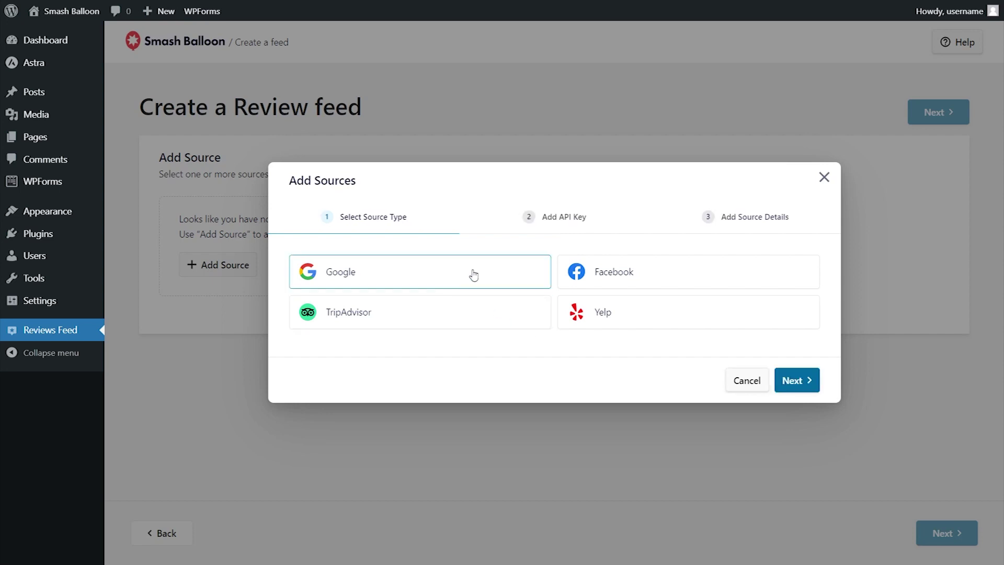
{"action": "left_click", "coordinate": [779, 380]}
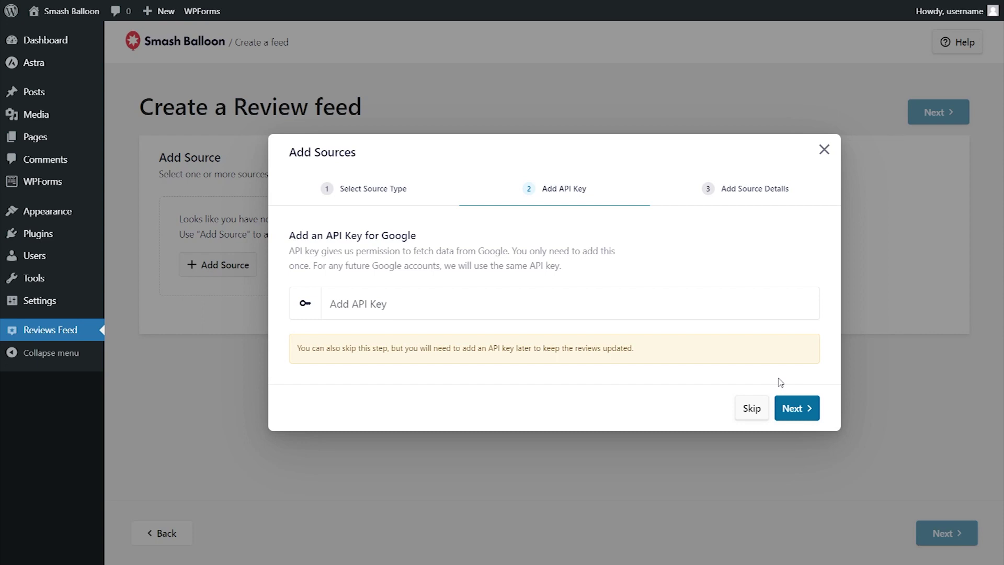
{"action": "left_click", "coordinate": [479, 304]}
{"action": "key", "text": "ctrl+v"}
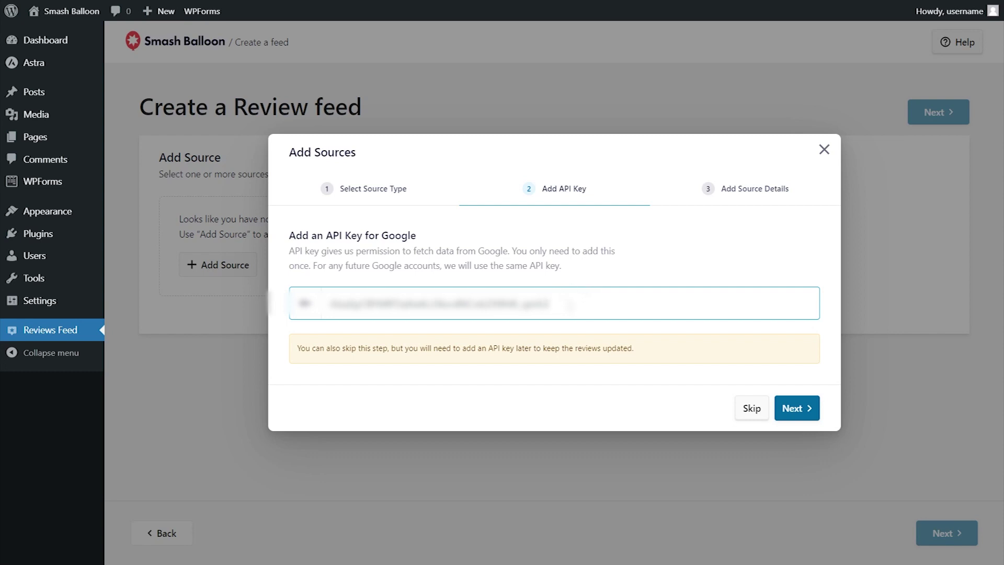
{"action": "left_click", "coordinate": [791, 407]}
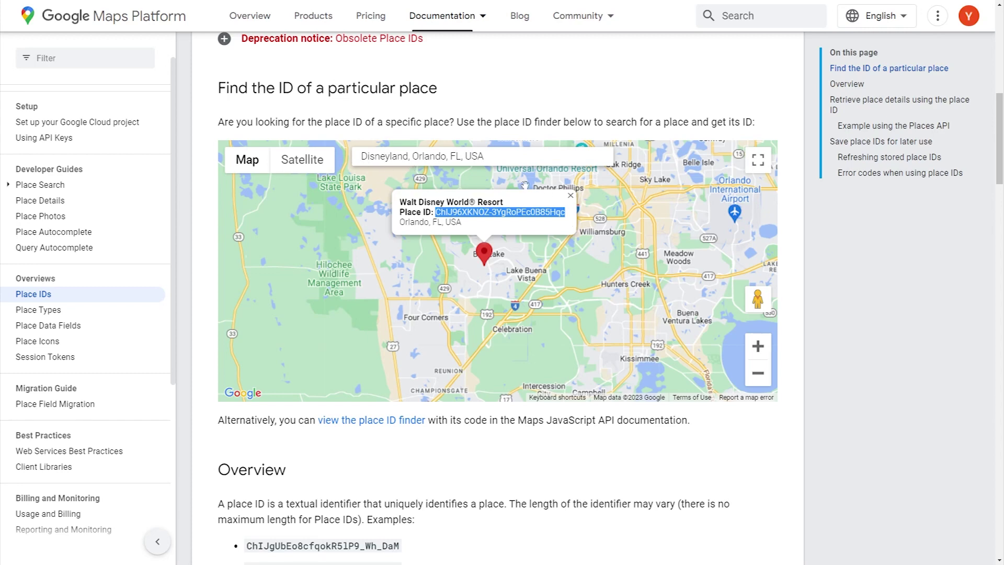
Copy the Walt Disney World Resort place ID from Google's place ID finder and use it to finish adding the Google source.
{"action": "right_click", "coordinate": [534, 212]}
{"action": "left_click", "coordinate": [548, 222]}
{"action": "key", "text": "ctrl+Tab"}
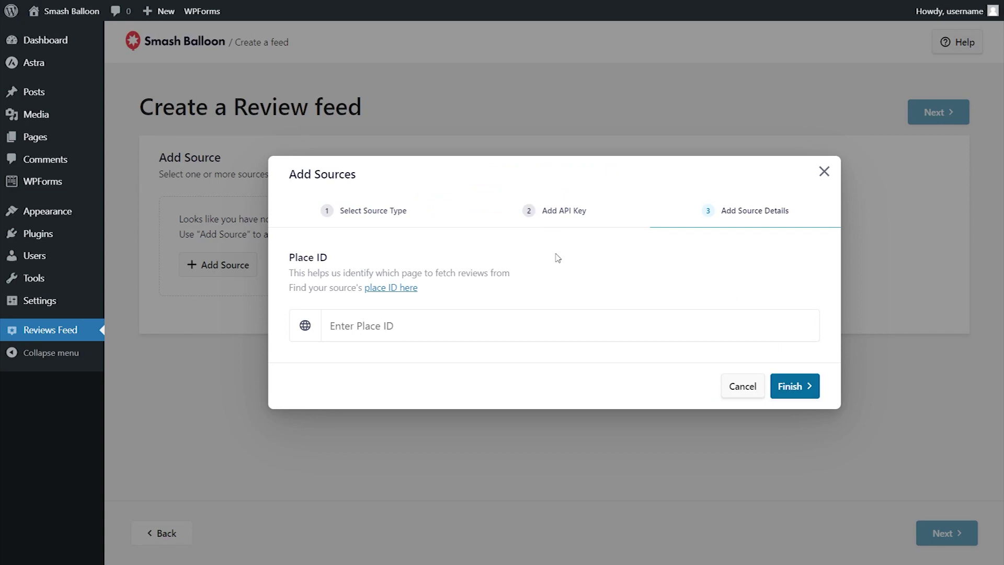
{"action": "left_click", "coordinate": [419, 325]}
{"action": "key", "text": "ctrl+v"}
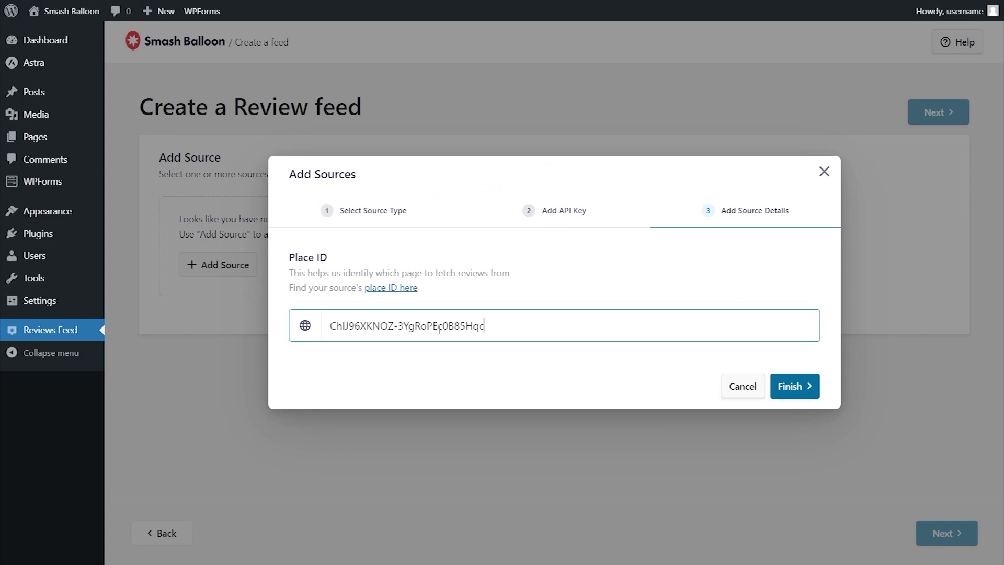
{"action": "left_click", "coordinate": [780, 386]}
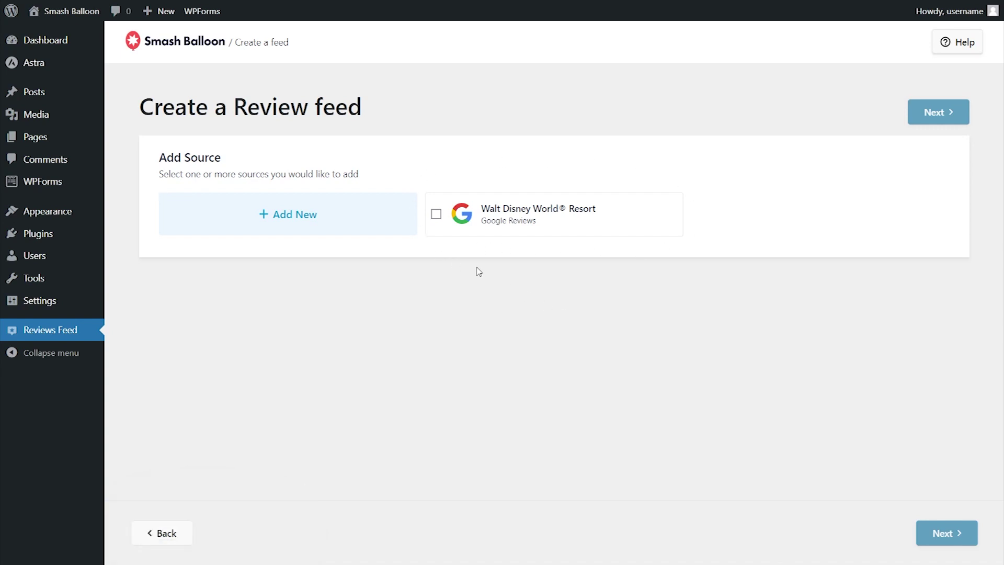
Create the feed from the Walt Disney World Resort source using the Carousel template.
{"action": "left_click", "coordinate": [503, 219]}
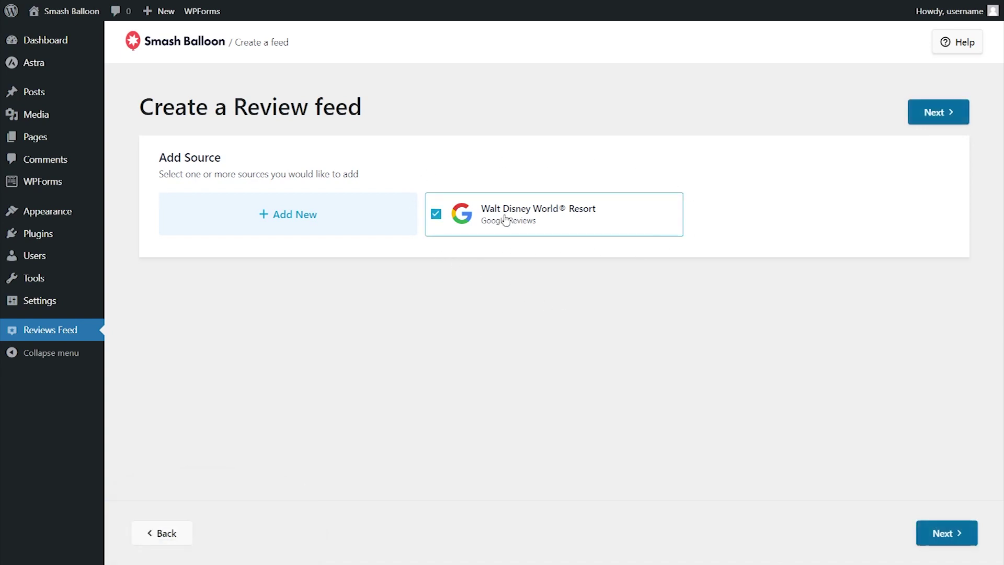
{"action": "left_click", "coordinate": [937, 116]}
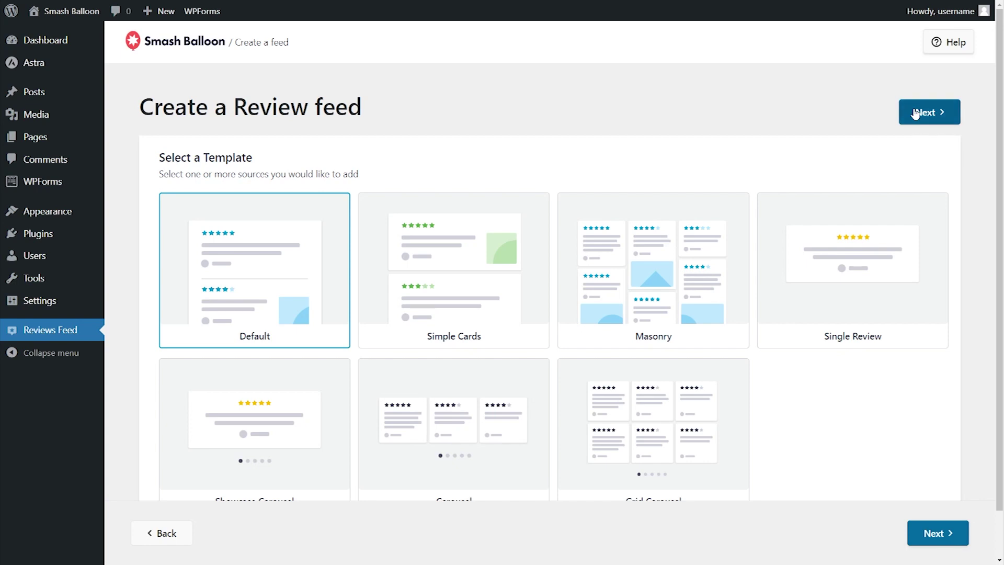
{"action": "scroll", "coordinate": [526, 258], "scroll_direction": "down", "scroll_amount": 1}
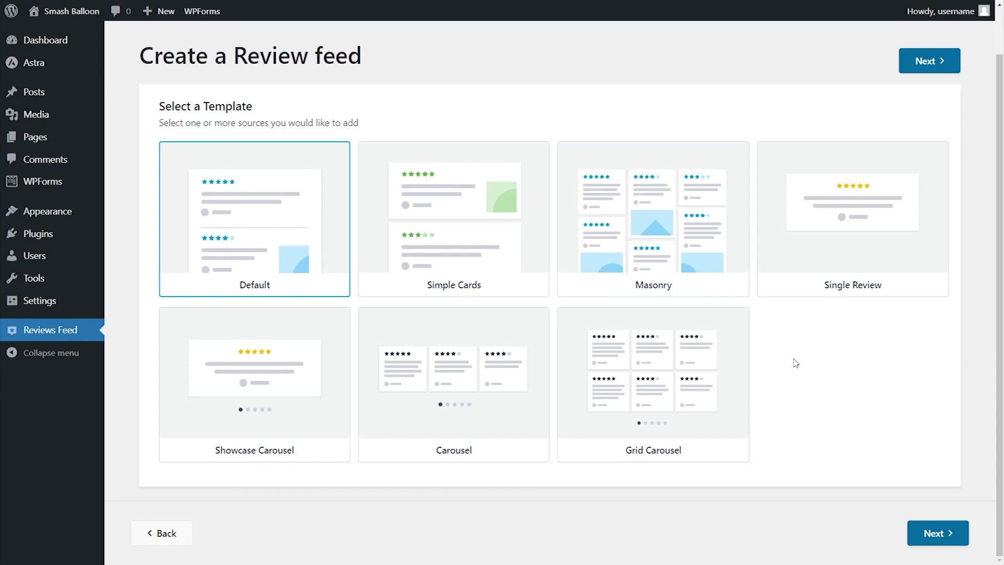
{"action": "left_click", "coordinate": [499, 367]}
{"action": "left_click", "coordinate": [922, 533]}
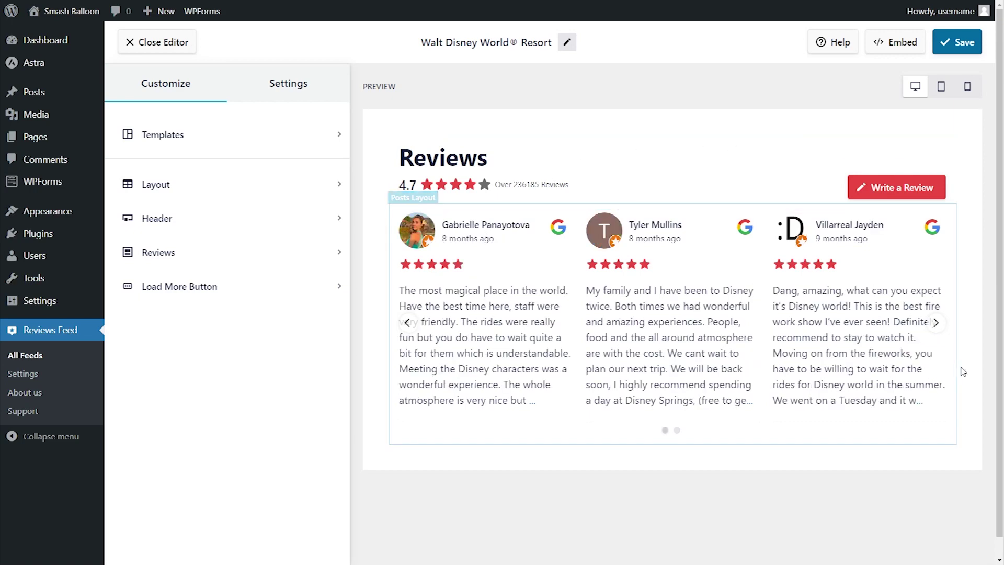
Open the feed's layout settings and advance through the reviews in the carousel preview.
{"action": "left_click", "coordinate": [936, 322]}
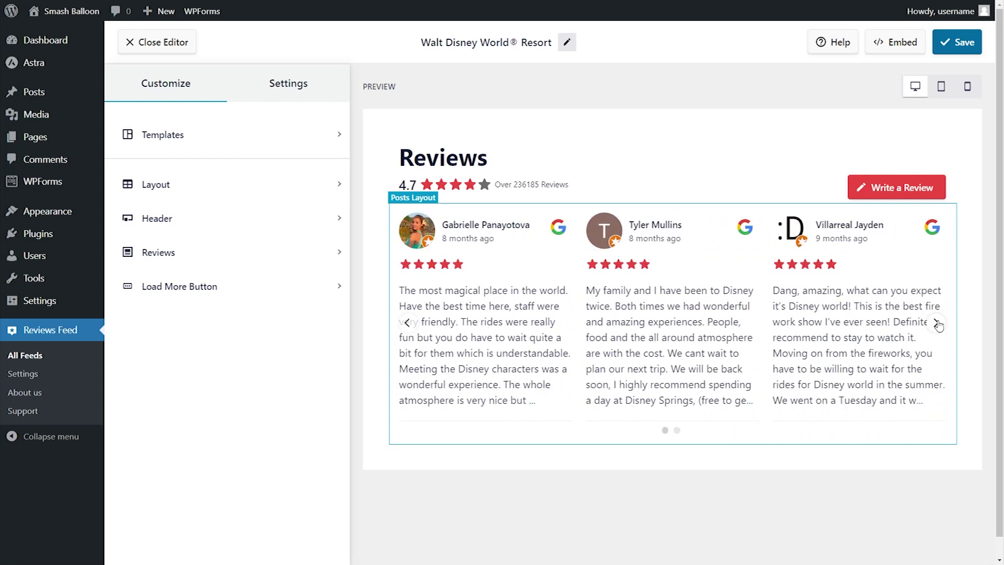
{"action": "left_click", "coordinate": [937, 323]}
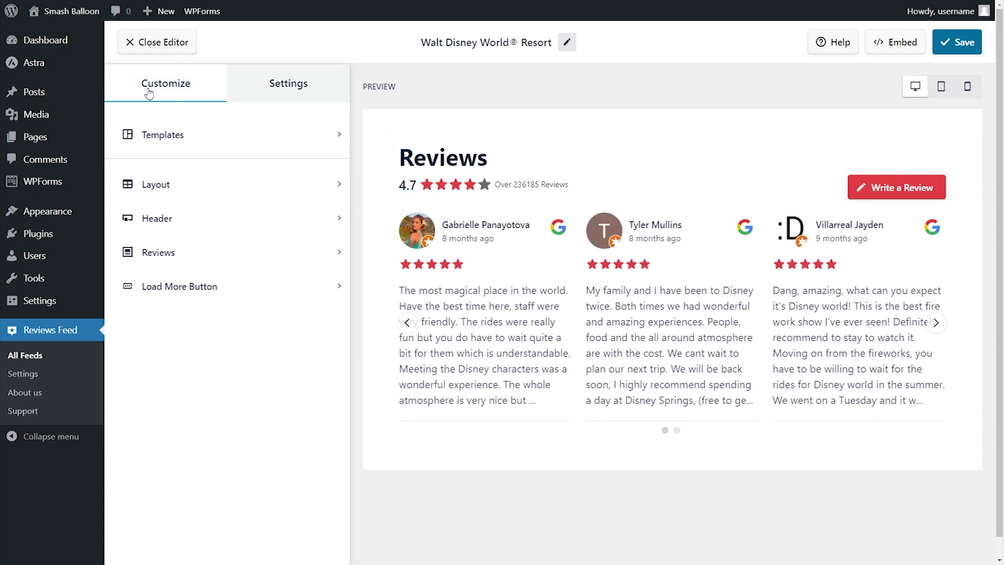
{"action": "left_click", "coordinate": [218, 184]}
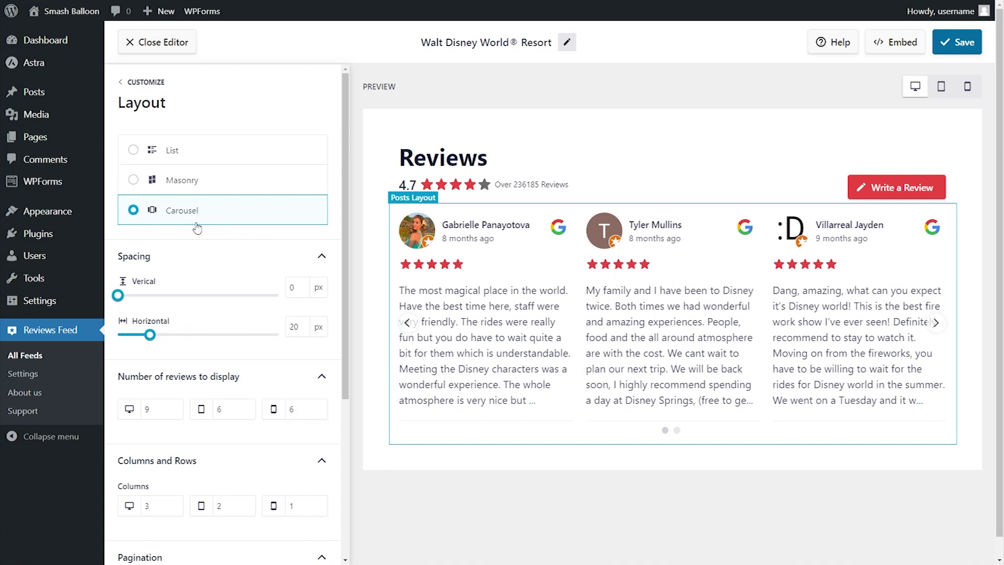
{"action": "left_click", "coordinate": [936, 323]}
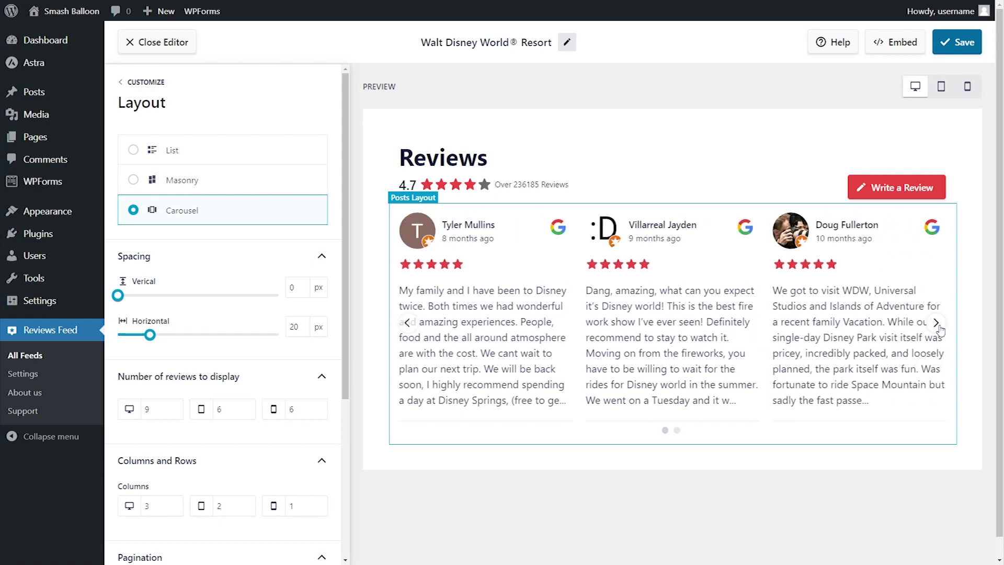
Try the List and Masonry layouts for the feed and check each one in the preview.
{"action": "left_click", "coordinate": [225, 150]}
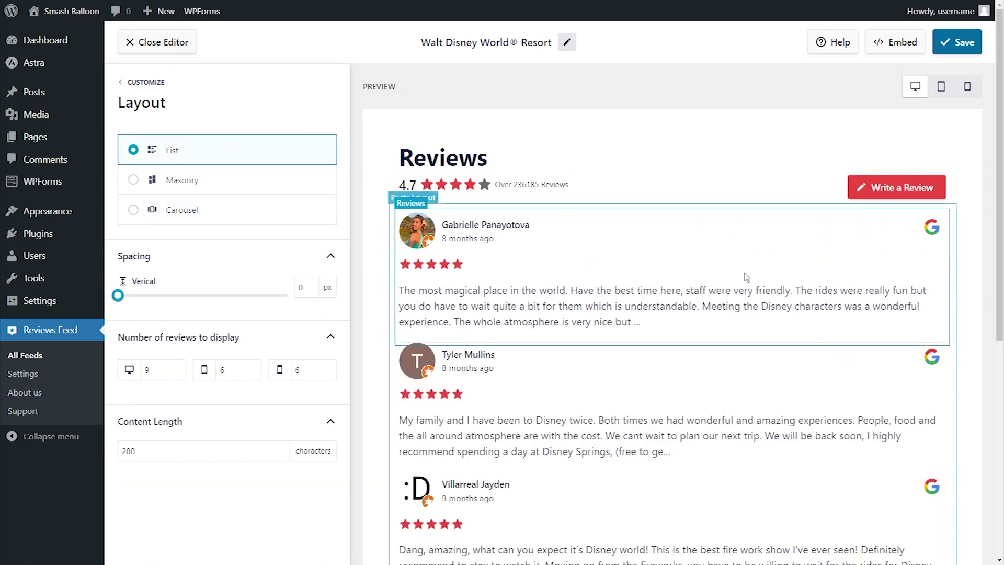
{"action": "scroll", "coordinate": [967, 292], "scroll_direction": "down", "scroll_amount": 1}
{"action": "scroll", "coordinate": [968, 292], "scroll_direction": "down", "scroll_amount": 5}
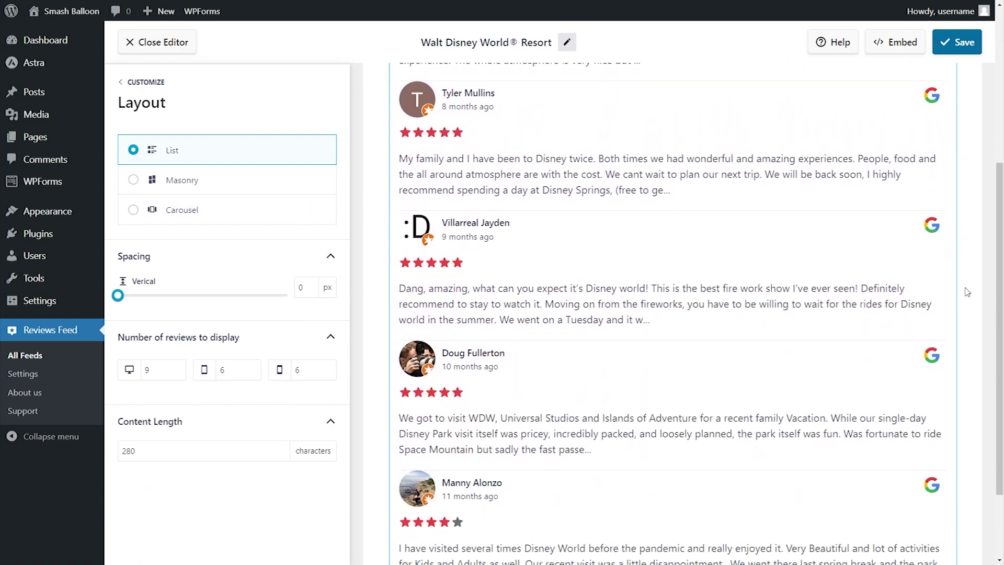
{"action": "left_click", "coordinate": [270, 184]}
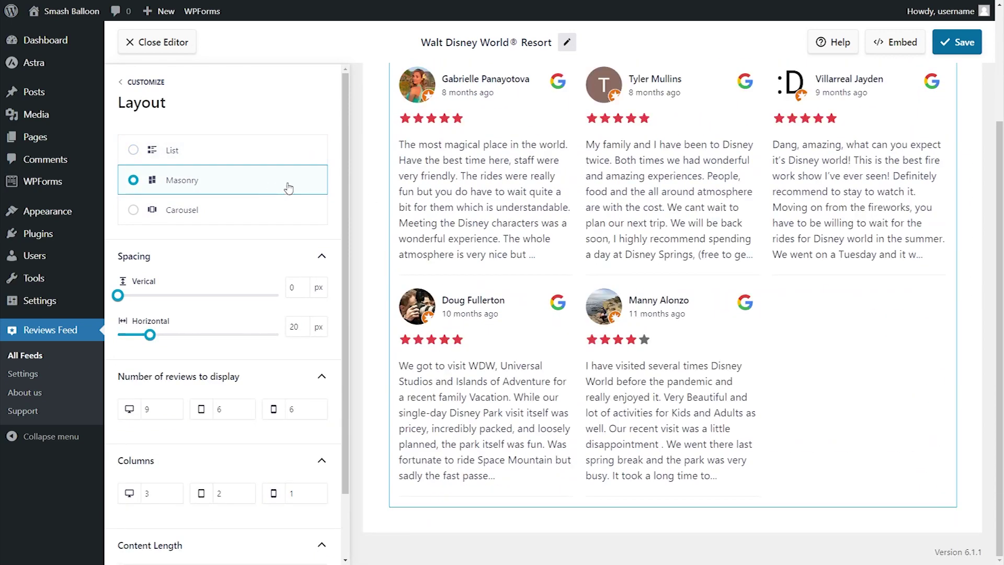
{"action": "scroll", "coordinate": [717, 282], "scroll_direction": "up", "scroll_amount": 1}
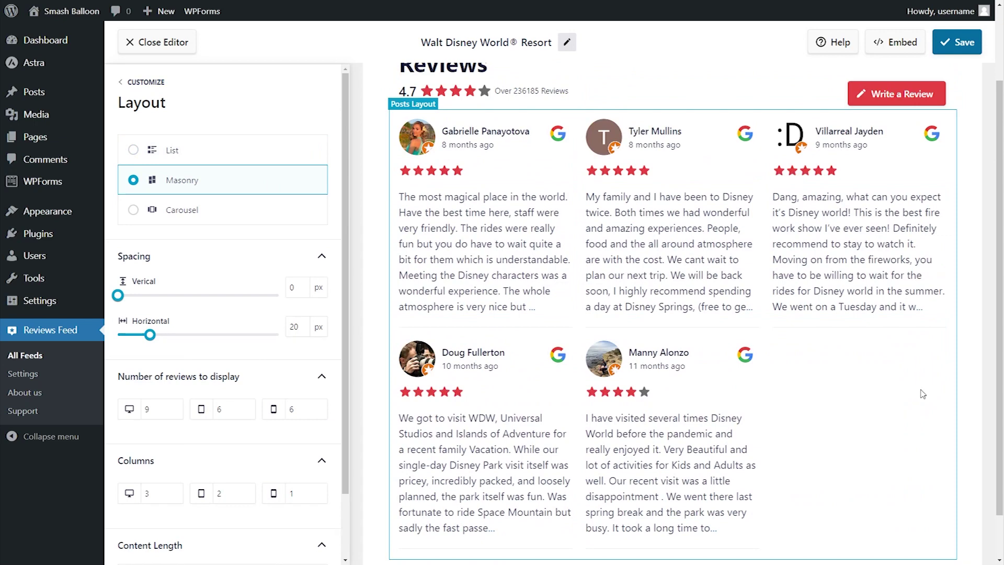
Set the feed layout to Carousel, look over its spacing, column and pagination options, and save the feed.
{"action": "left_click", "coordinate": [246, 212]}
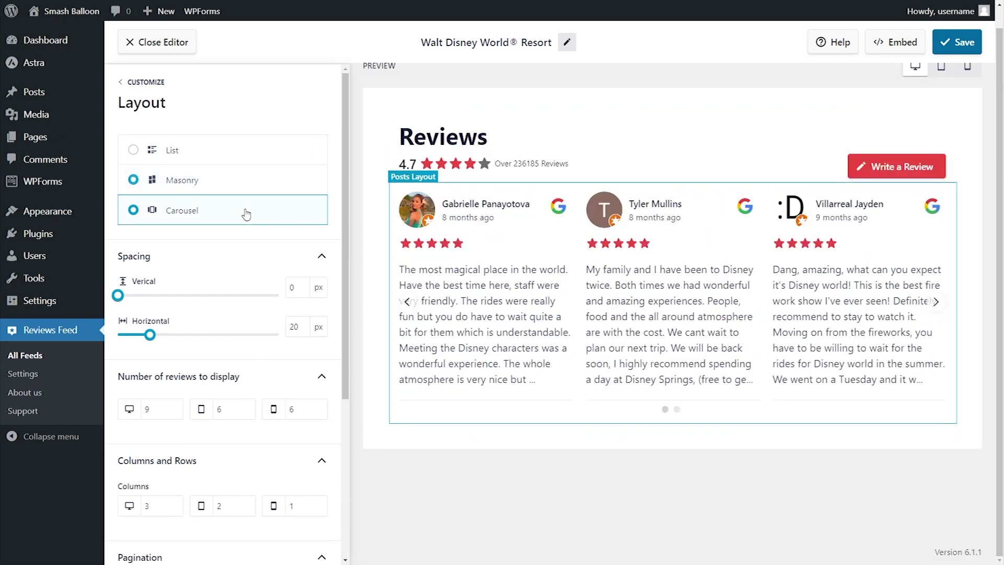
{"action": "scroll", "coordinate": [241, 261], "scroll_direction": "down", "scroll_amount": 3}
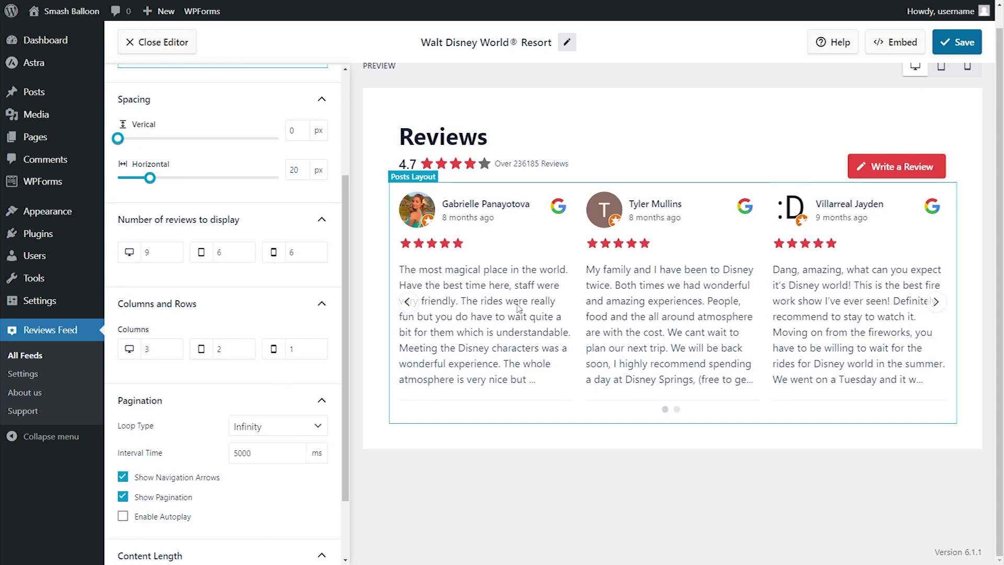
{"action": "left_click", "coordinate": [957, 51]}
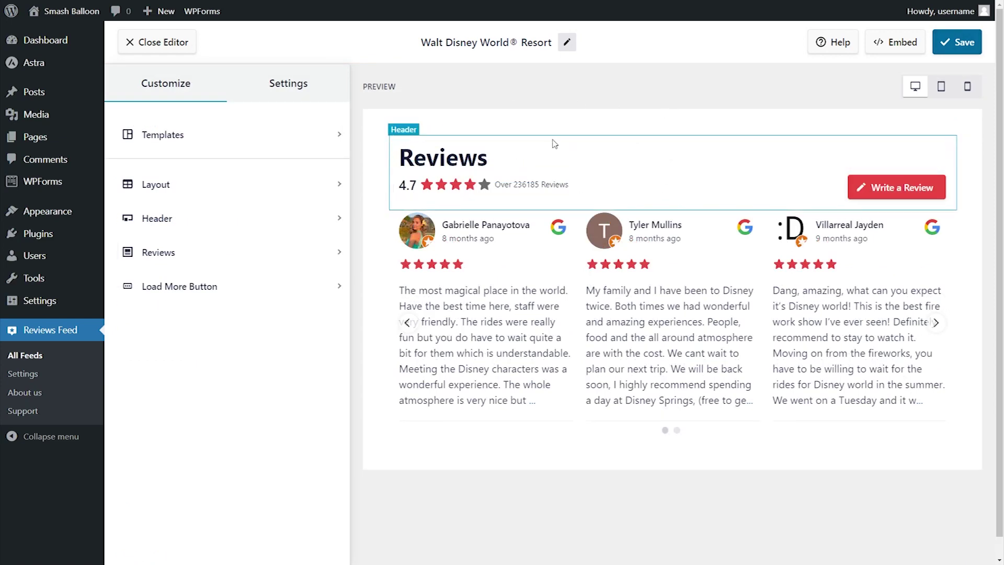
Open the feed's header settings and hide the heading.
{"action": "left_click", "coordinate": [406, 133]}
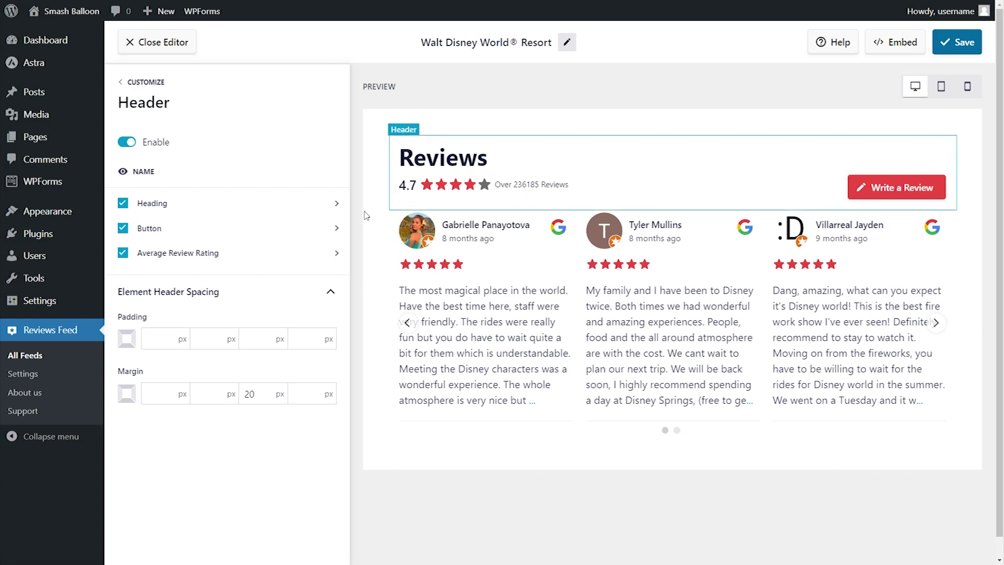
{"action": "left_click", "coordinate": [123, 203]}
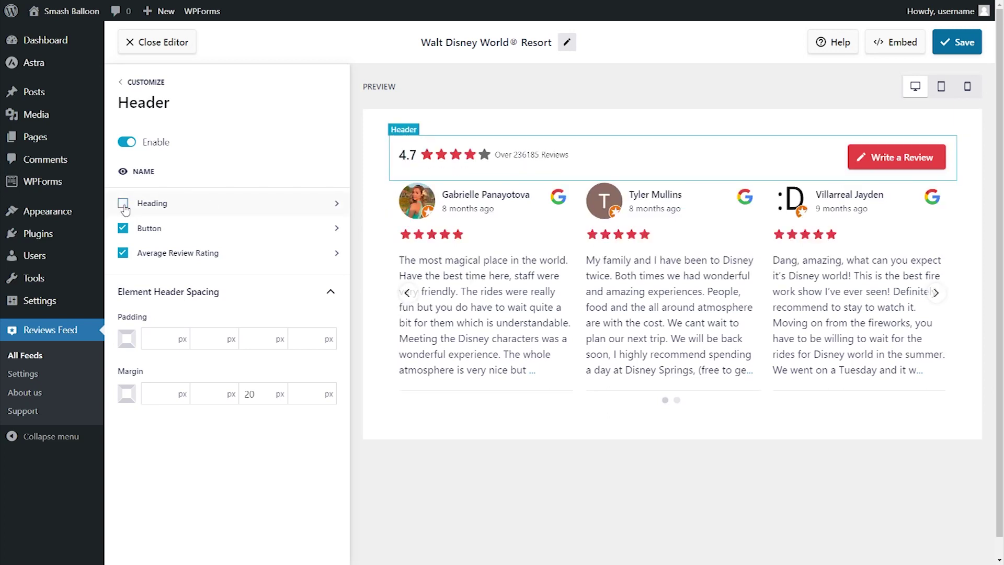
Show the heading in the feed's header again and return to the customization overview.
{"action": "left_click", "coordinate": [123, 204]}
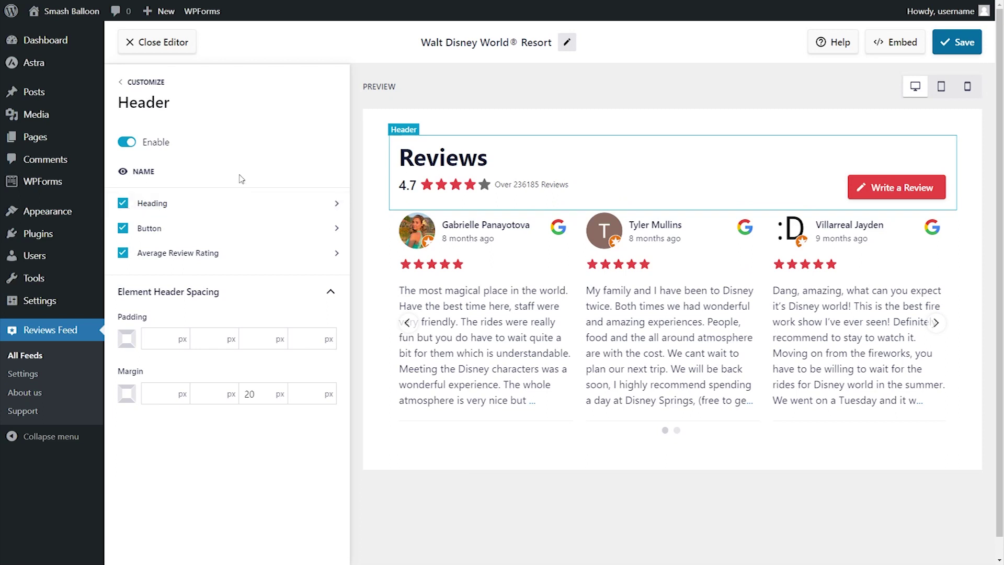
{"action": "left_click", "coordinate": [127, 147]}
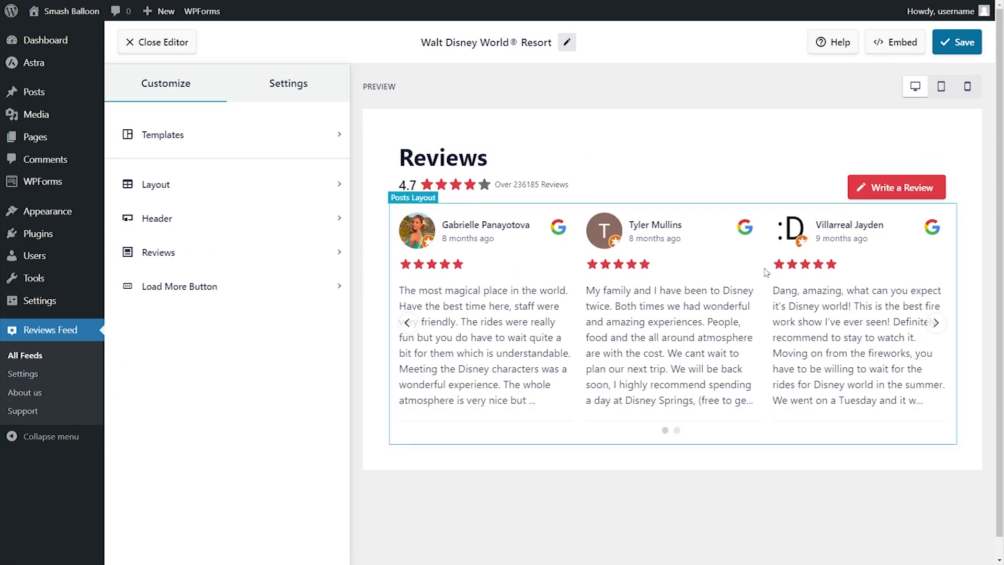
Move the Rating element below Images or Videos in the individual review elements and save the feed.
{"action": "left_click", "coordinate": [193, 252]}
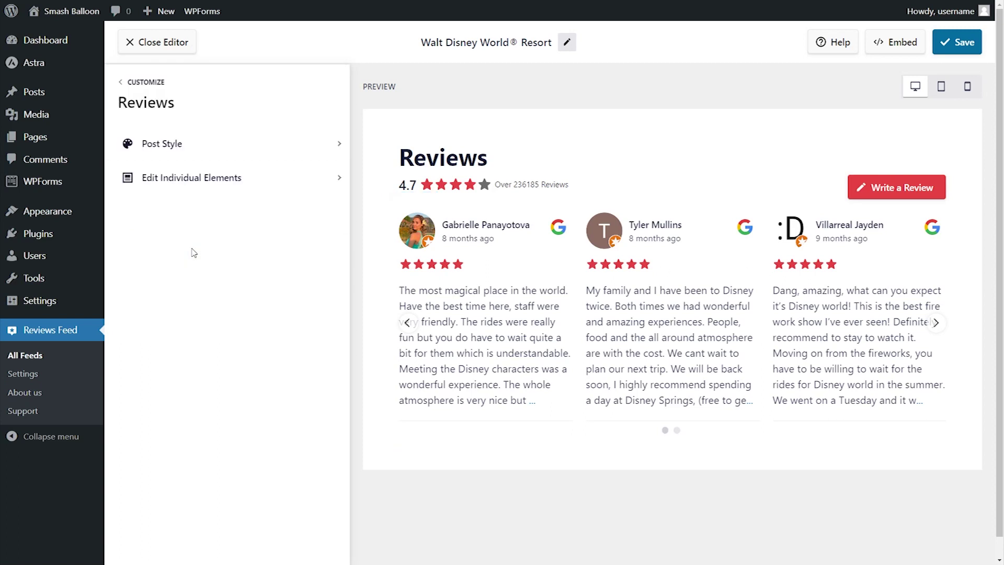
{"action": "left_click", "coordinate": [184, 189]}
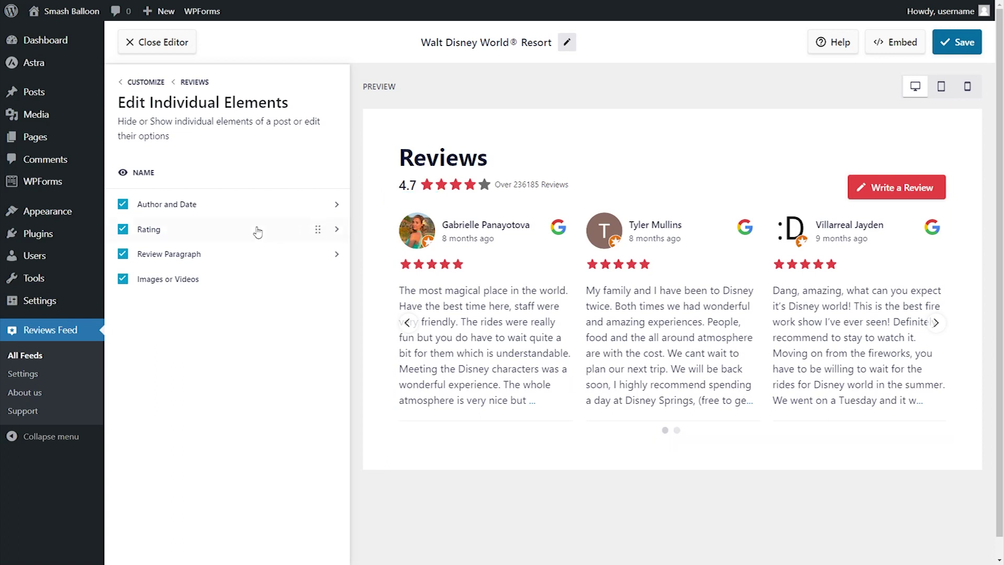
{"action": "left_click_drag", "start_coordinate": [318, 229], "coordinate": [311, 277]}
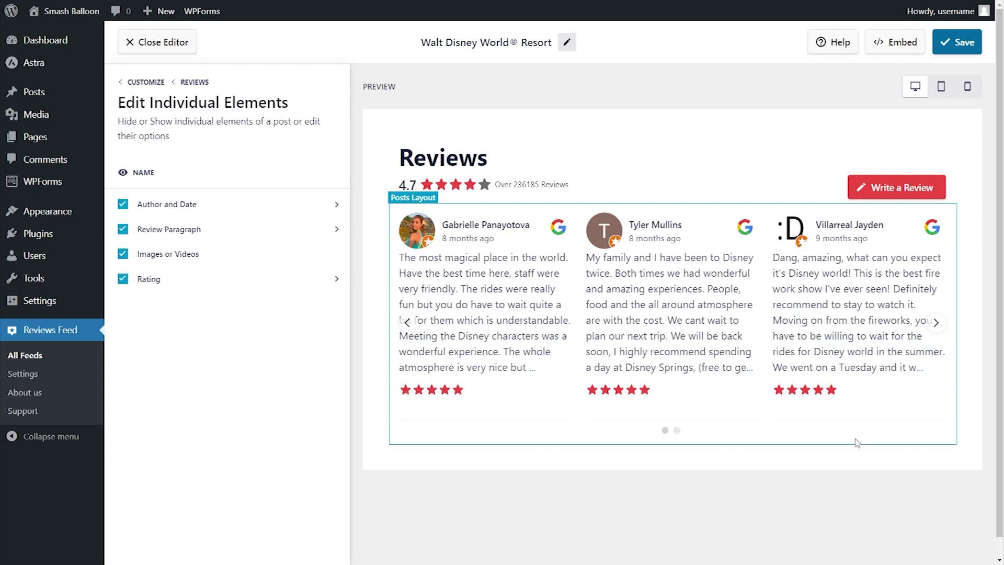
{"action": "left_click", "coordinate": [960, 42]}
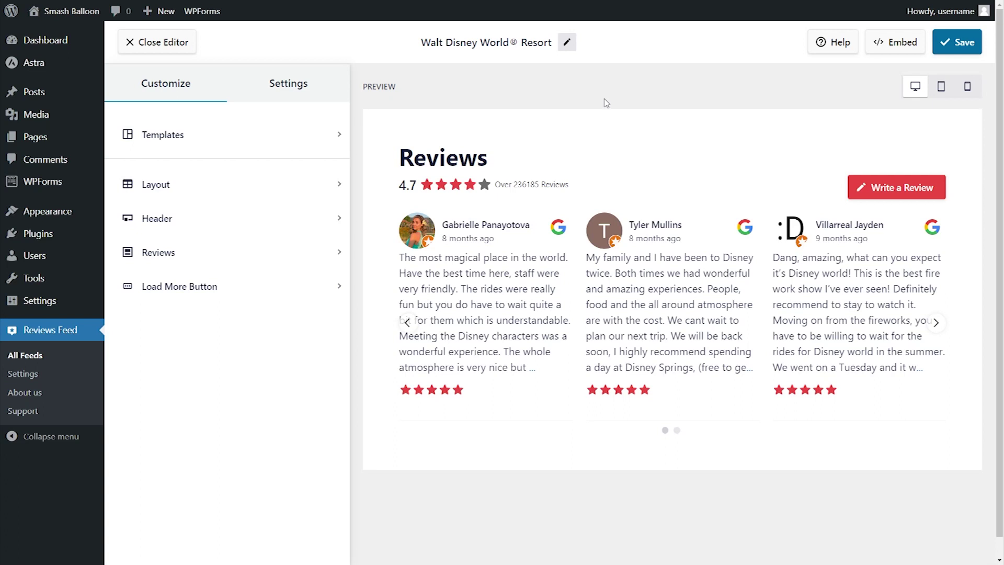
Copy the feed's embed shortcode and choose the first of the two Reviews pages as the page to add the feed to.
{"action": "left_click", "coordinate": [889, 50]}
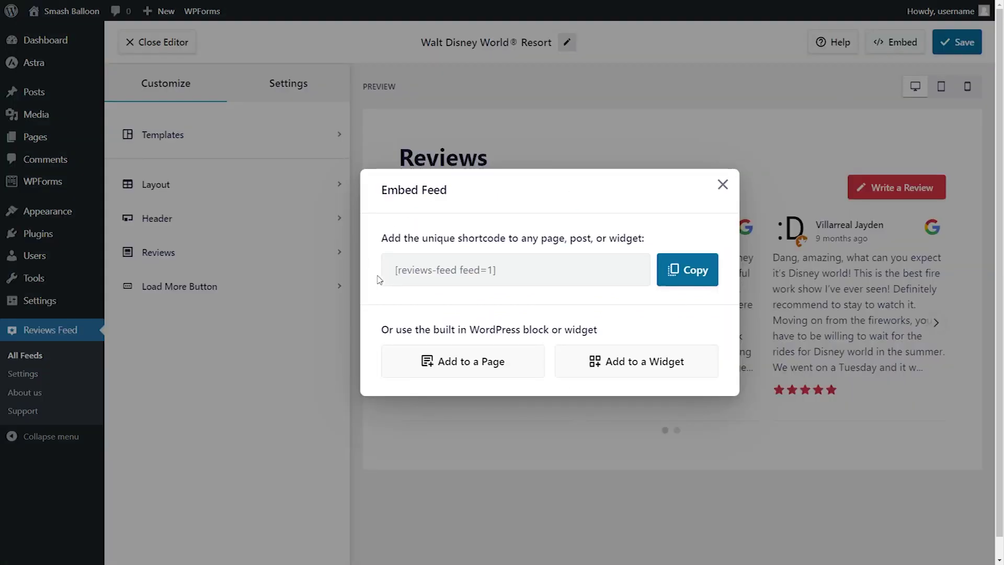
{"action": "left_click", "coordinate": [670, 283]}
{"action": "left_click", "coordinate": [468, 363]}
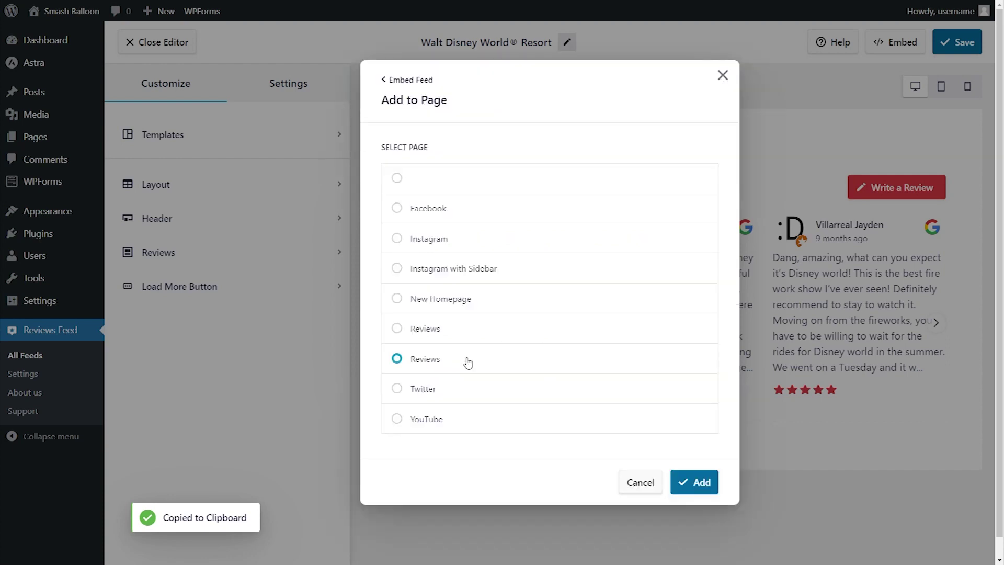
{"action": "left_click", "coordinate": [533, 328]}
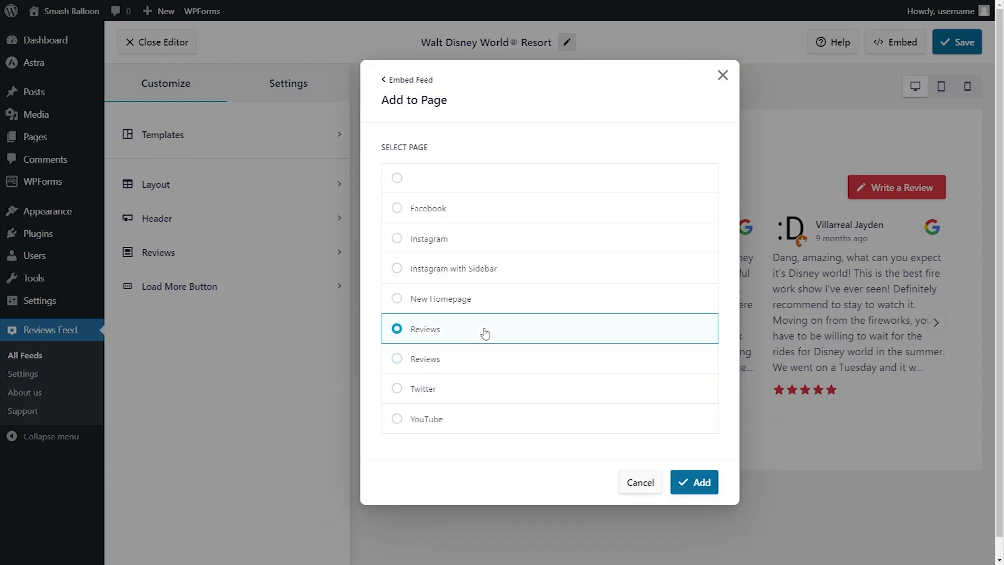
{"action": "left_click", "coordinate": [704, 481]}
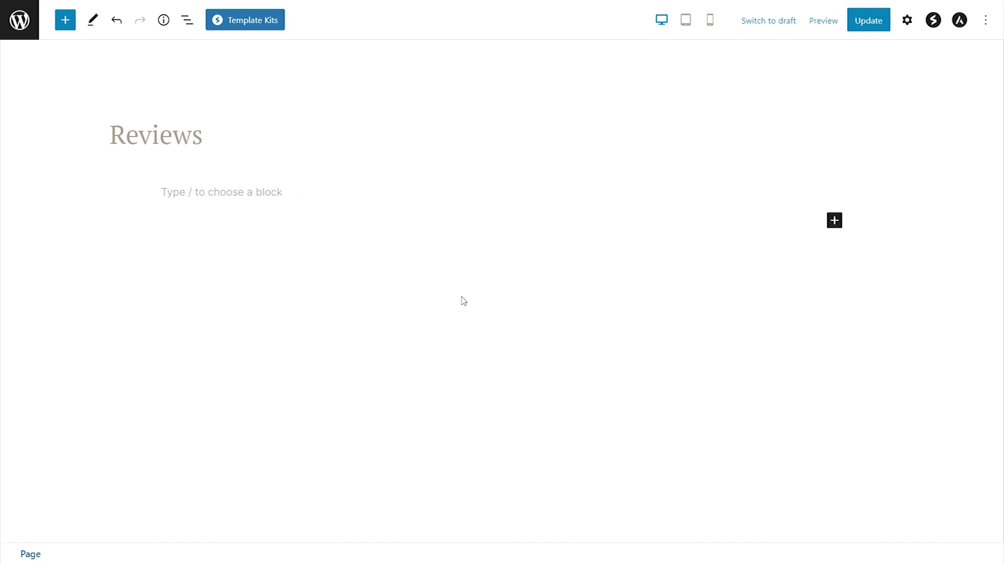
Insert a Reviews Feed block under the title of the Reviews page and update the page.
{"action": "left_click", "coordinate": [310, 195]}
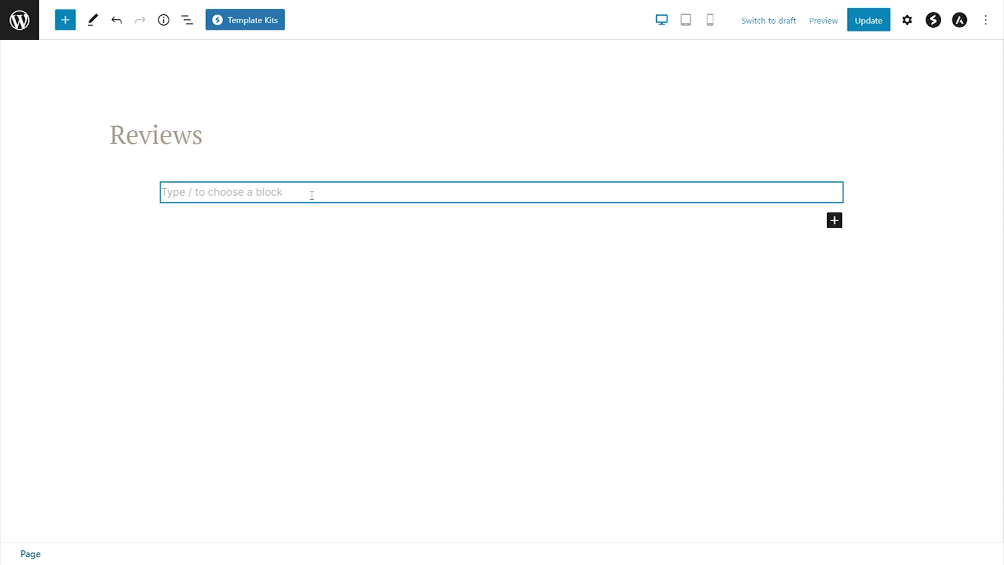
{"action": "key", "text": "ctrl+v"}
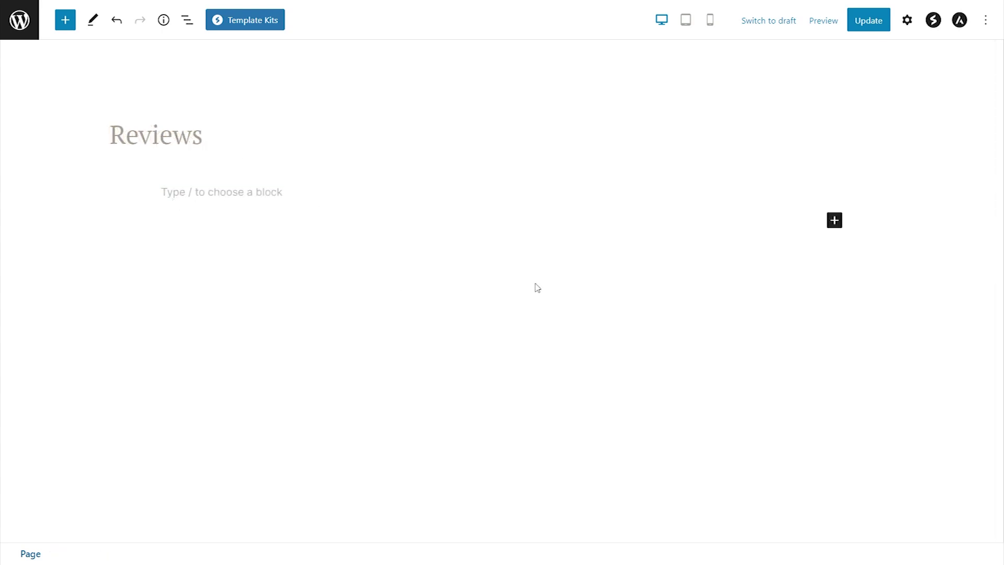
{"action": "left_click", "coordinate": [834, 220]}
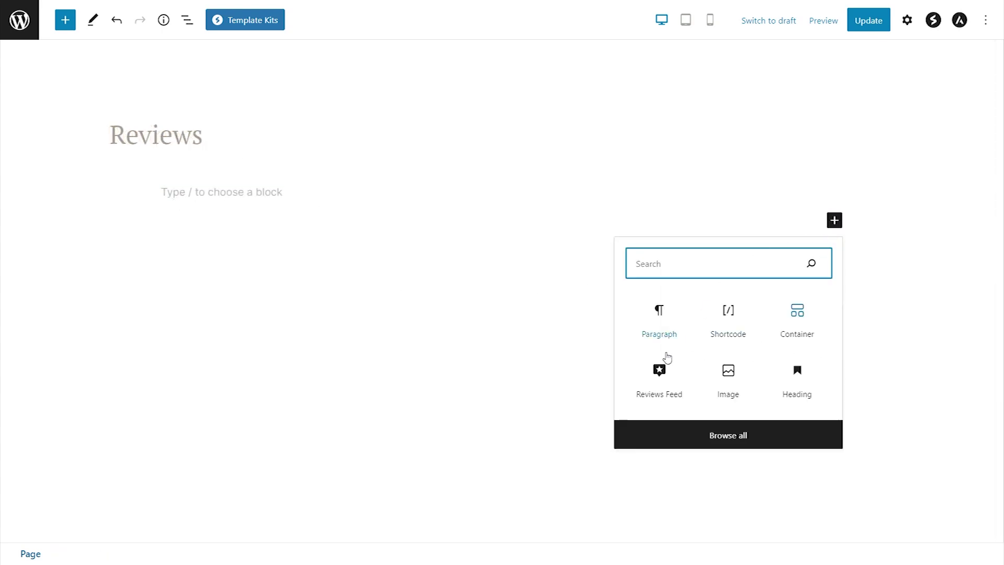
{"action": "left_click", "coordinate": [658, 367]}
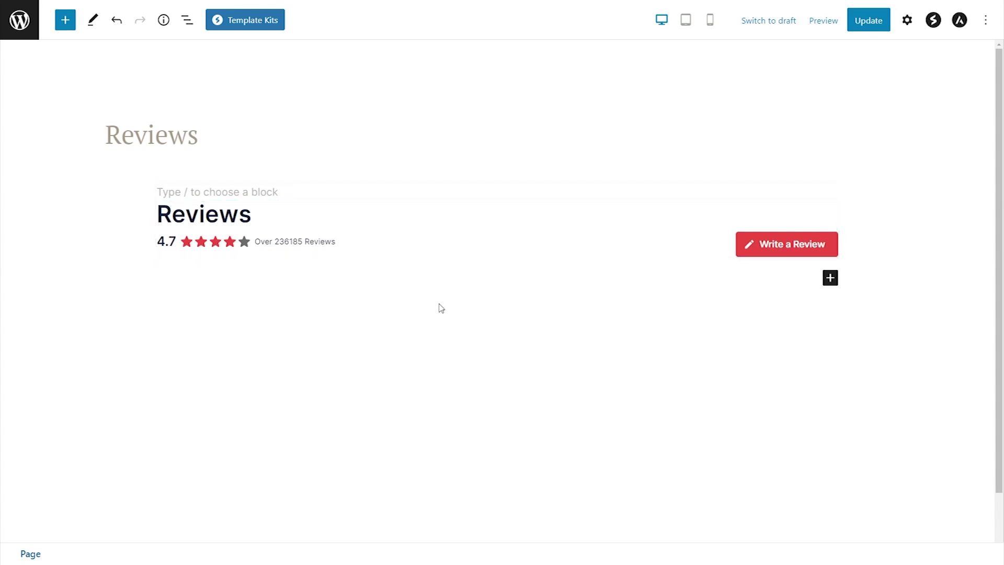
{"action": "left_click", "coordinate": [859, 23]}
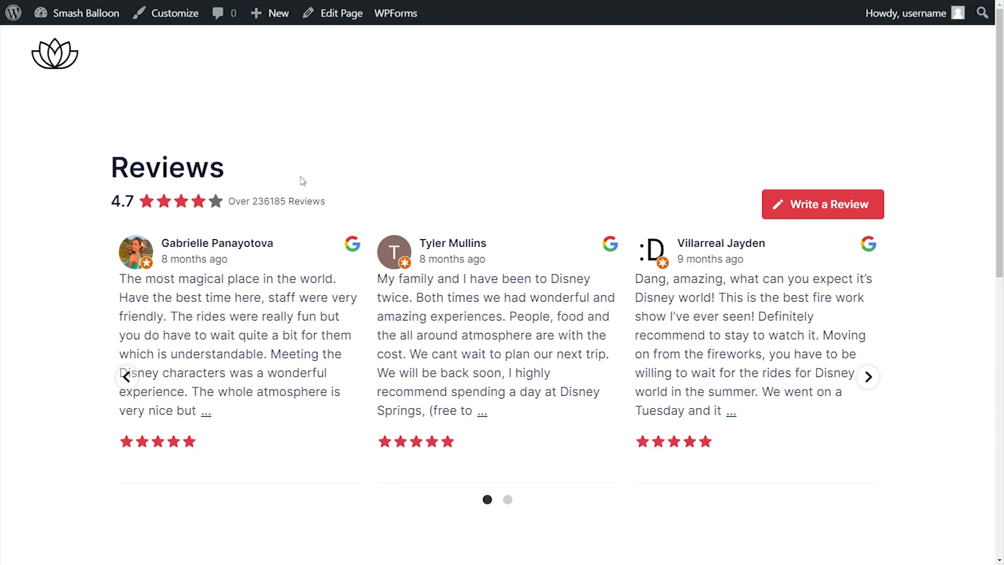
Advance through the reviews in the carousel on the published Reviews page.
{"action": "left_click", "coordinate": [868, 378]}
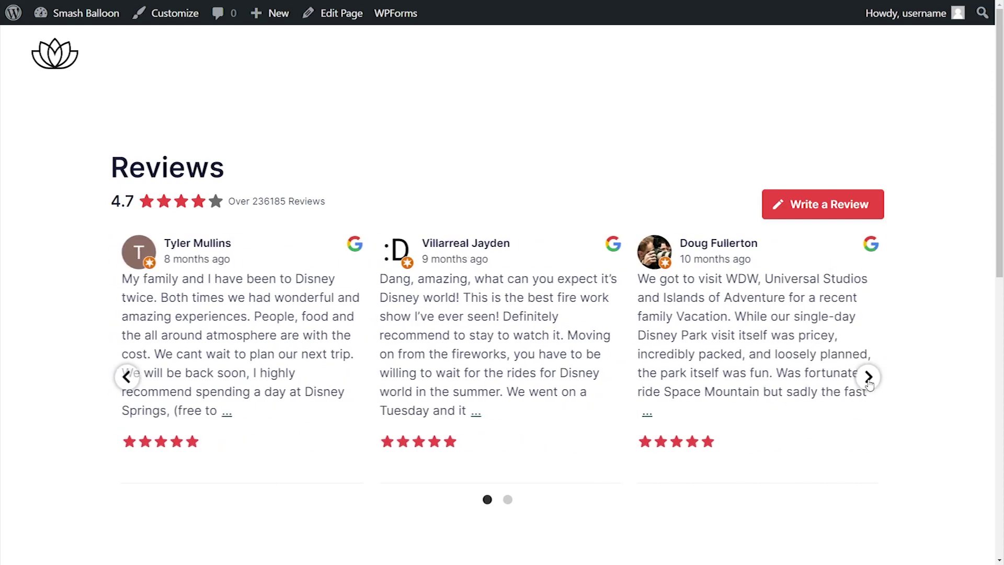
{"action": "left_click", "coordinate": [868, 377]}
{"action": "left_click", "coordinate": [868, 378]}
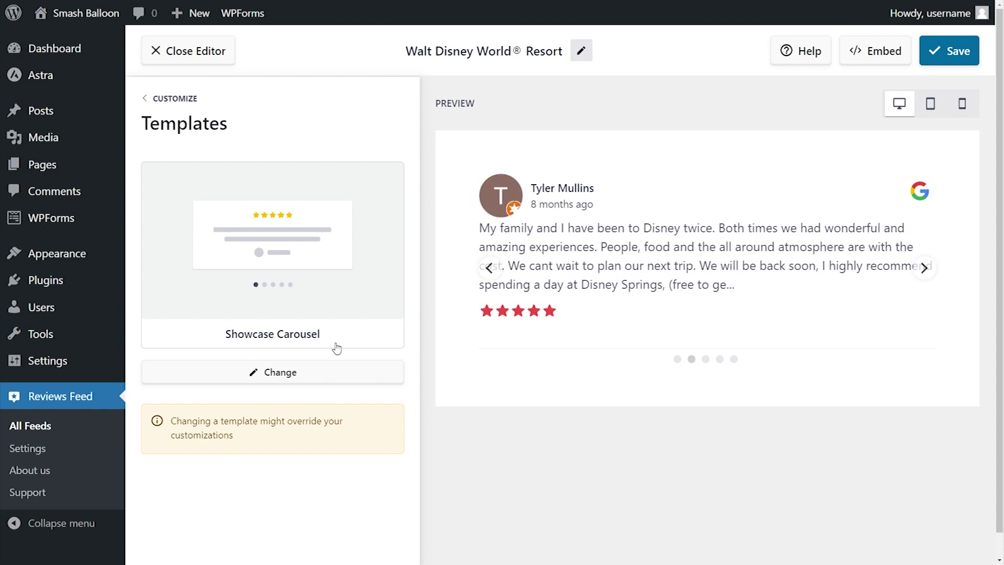
Embed the feed as a widget with a Shortcode block containing [reviews-feed feed=1] in Footer Builder Widget 4, and update the widgets.
{"action": "left_click", "coordinate": [862, 62]}
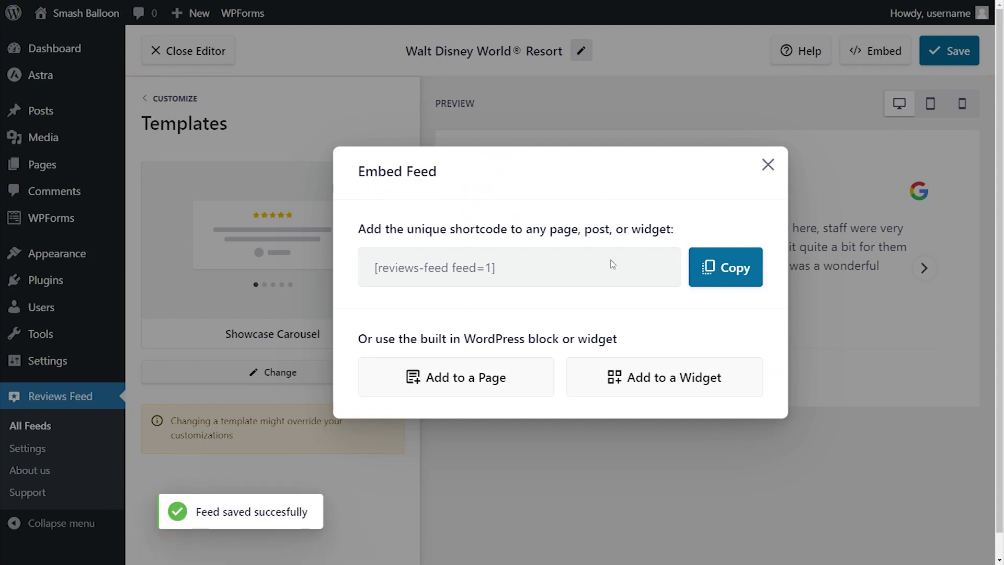
{"action": "left_click", "coordinate": [659, 382]}
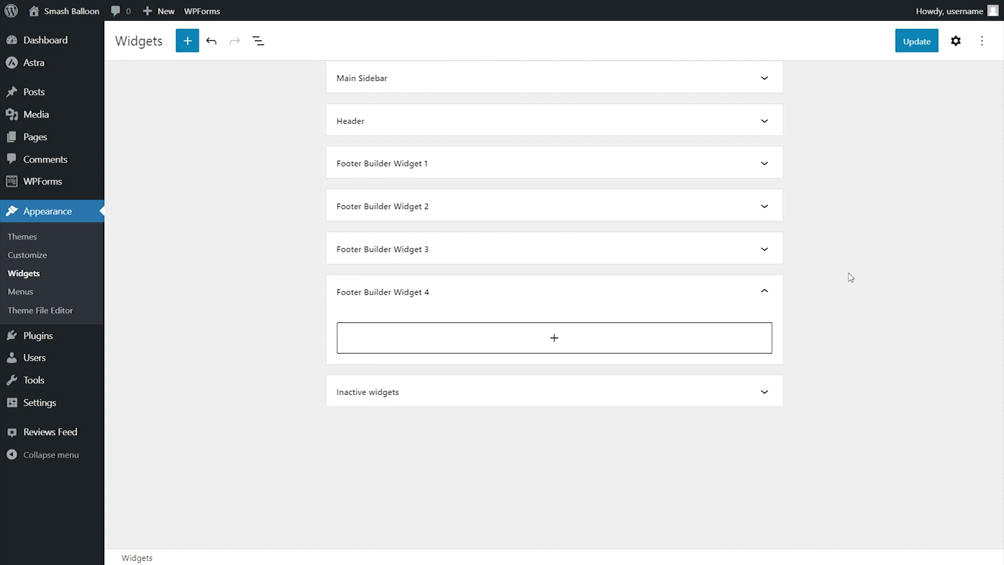
{"action": "left_click", "coordinate": [556, 339]}
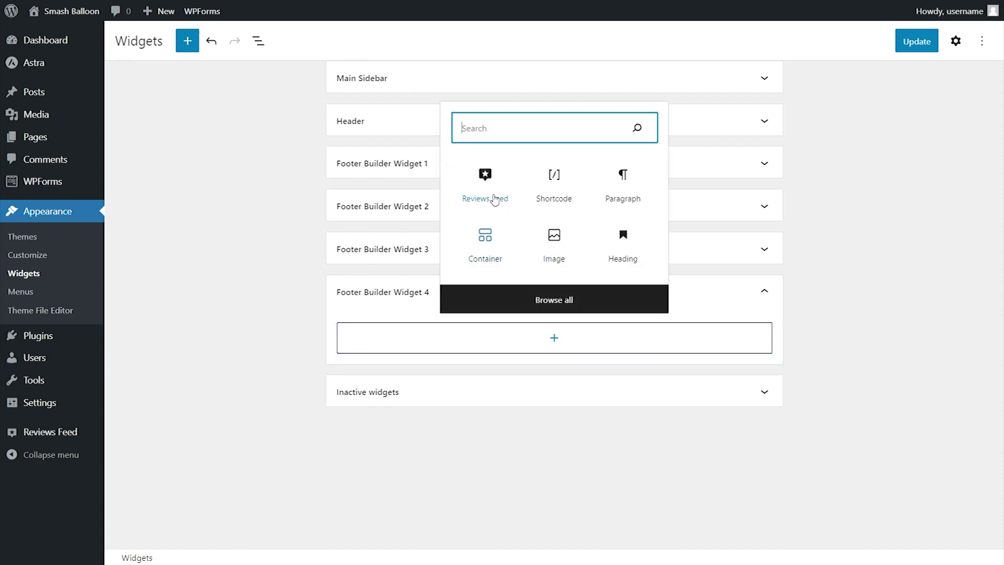
{"action": "left_click", "coordinate": [554, 191]}
{"action": "left_click", "coordinate": [450, 370]}
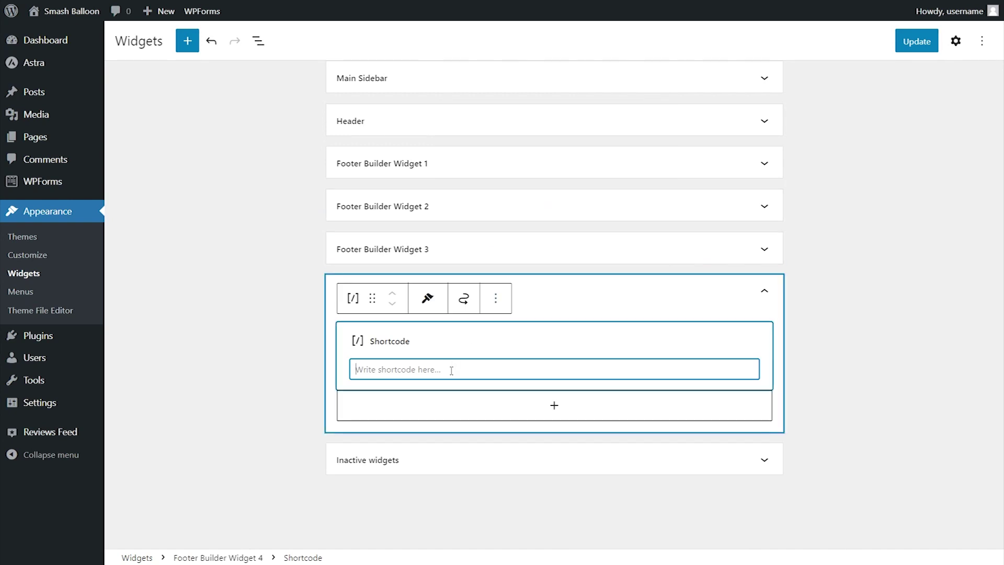
{"action": "key", "text": "ctrl+v"}
{"action": "left_click", "coordinate": [914, 48]}
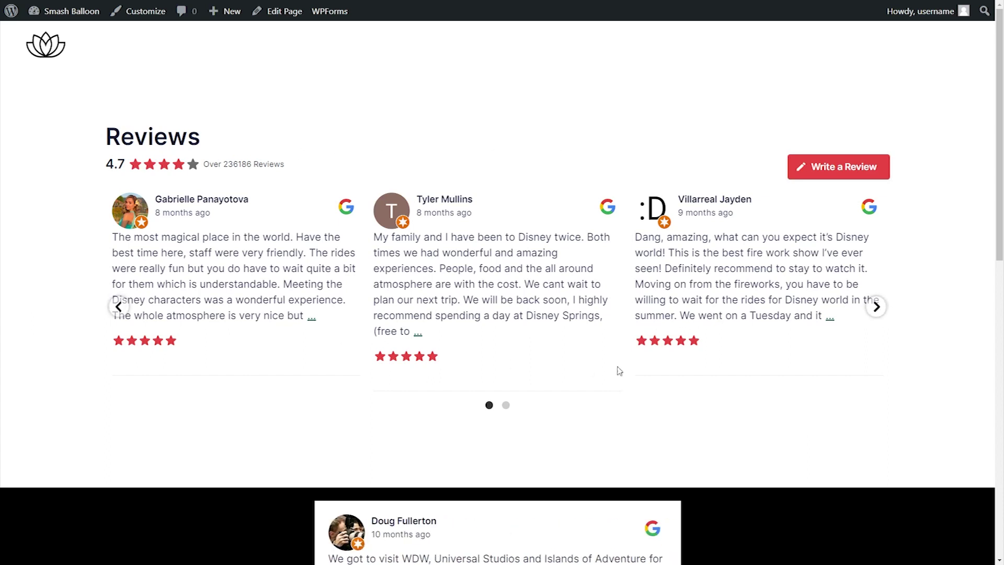
Check the live page by advancing through the reviews in both the page carousel and the footer carousel.
{"action": "left_click", "coordinate": [876, 309]}
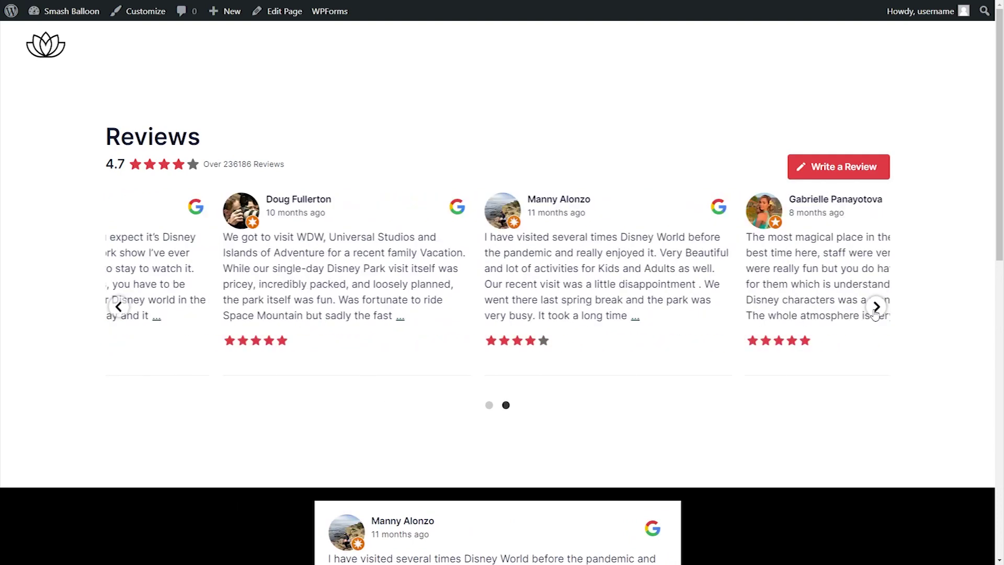
{"action": "scroll", "coordinate": [780, 386], "scroll_direction": "down", "scroll_amount": 3}
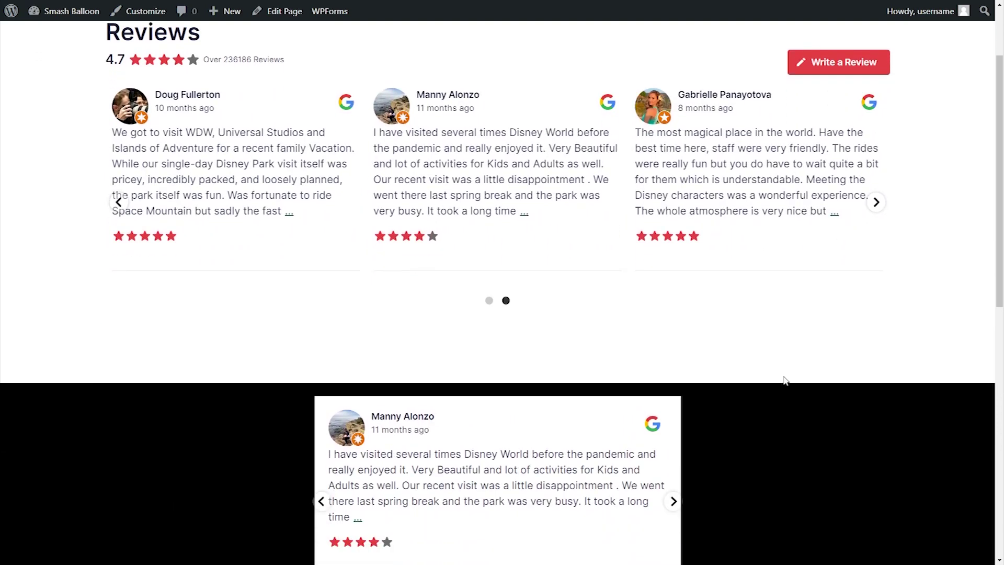
{"action": "left_click", "coordinate": [675, 450]}
{"action": "left_click", "coordinate": [676, 451]}
{"action": "left_click", "coordinate": [676, 451]}
{"action": "left_click", "coordinate": [676, 452]}
{"action": "left_click", "coordinate": [676, 451]}
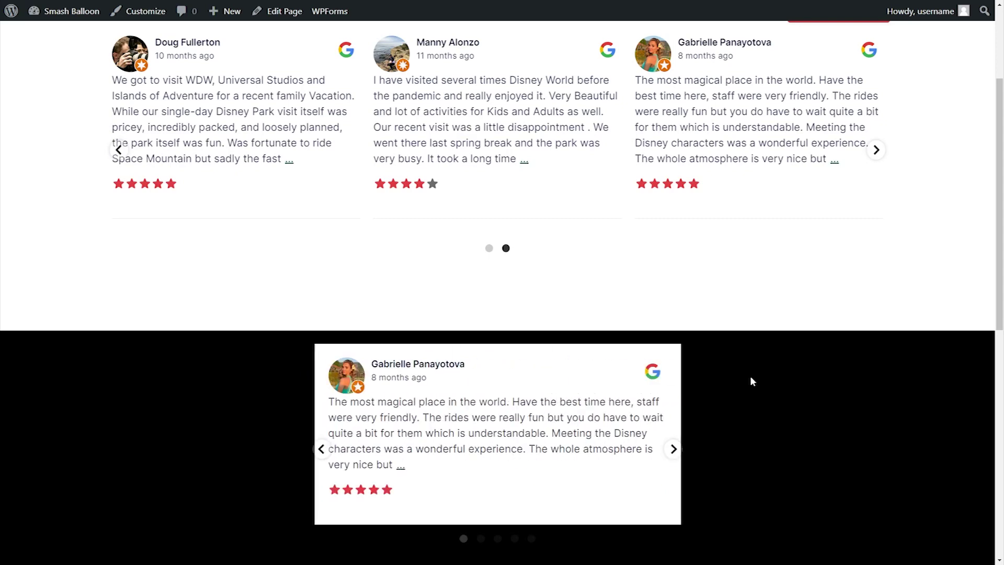